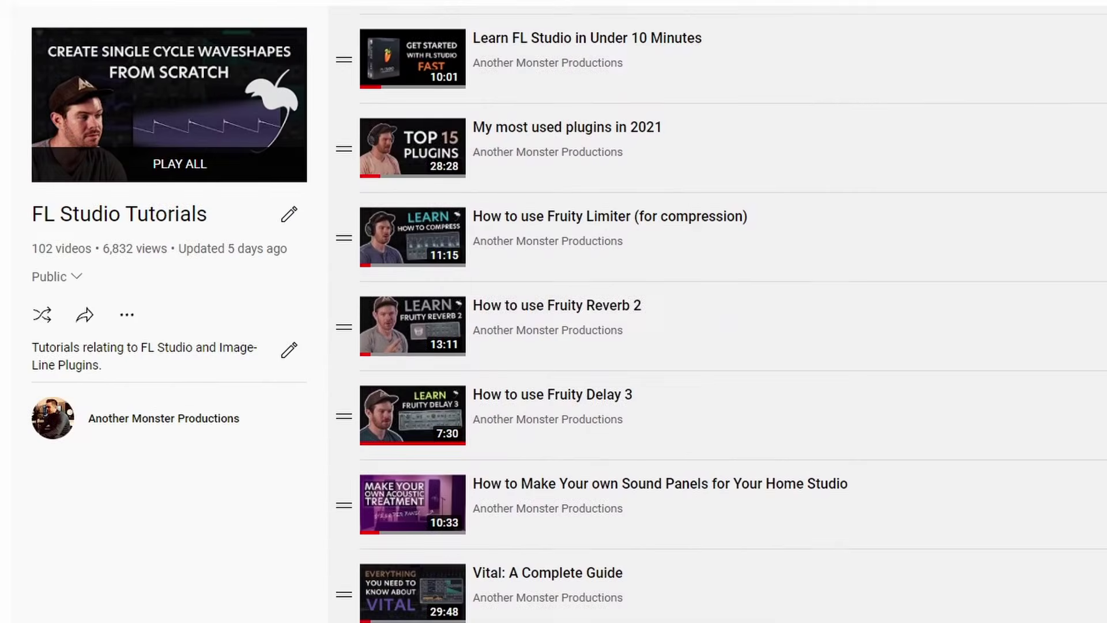
# Step: Look through the FL Studio tutorial playlist and the channel's sound design series
pyautogui.scroll(-6, 721, 323)
pyautogui.scroll(-15, 720, 322)
pyautogui.scroll(-18, 721, 323)
pyautogui.scroll(-5, 721, 323)
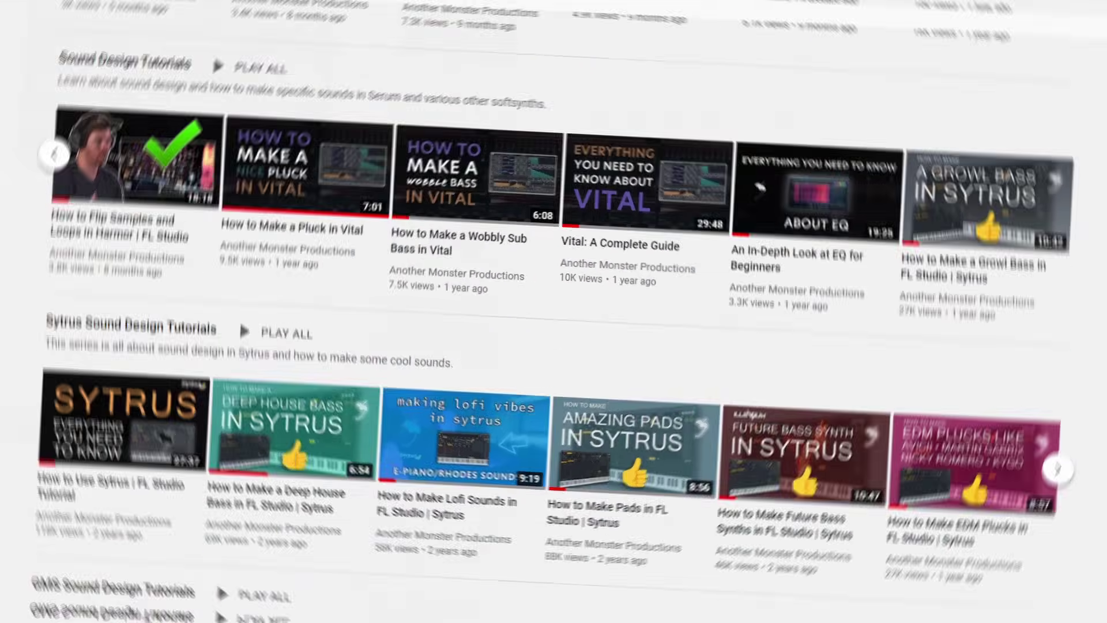
pyautogui.scroll(-2, 553, 323)
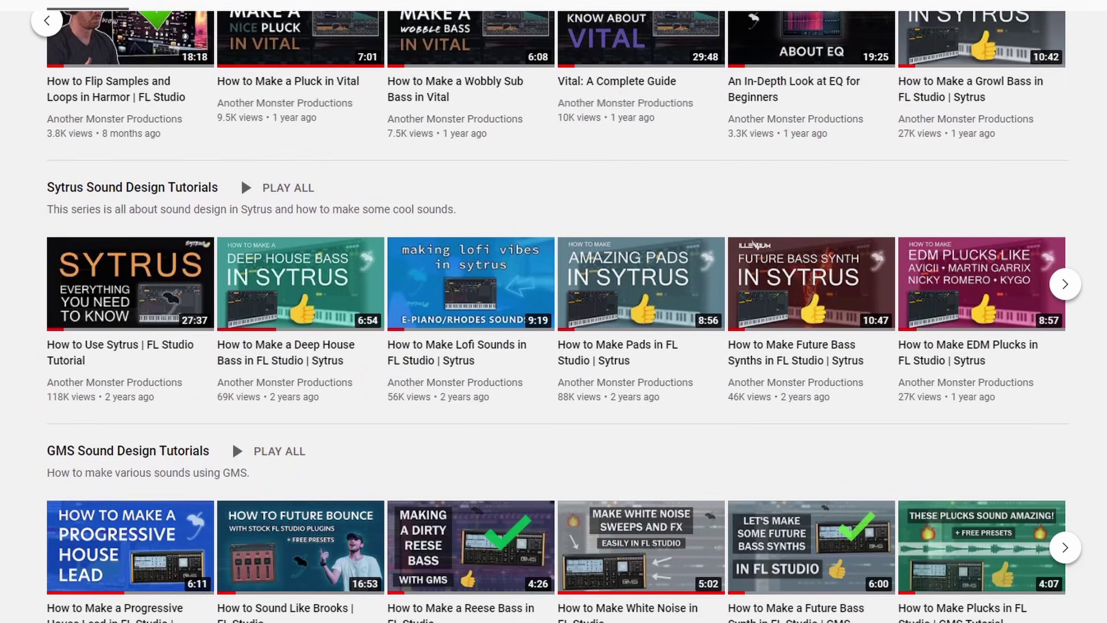
pyautogui.scroll(-2, 554, 311)
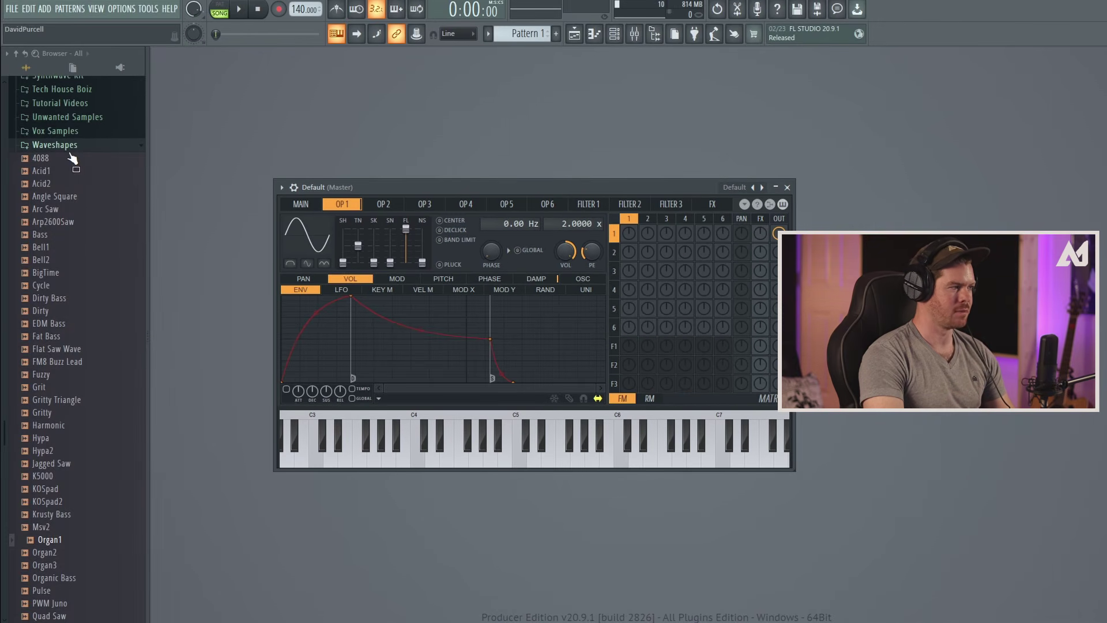
# Step: Load the Organ1 waveshape from the Waveshapes folder into operator 1 and show its oscillator harmonics
pyautogui.scroll(-4, 63, 242)
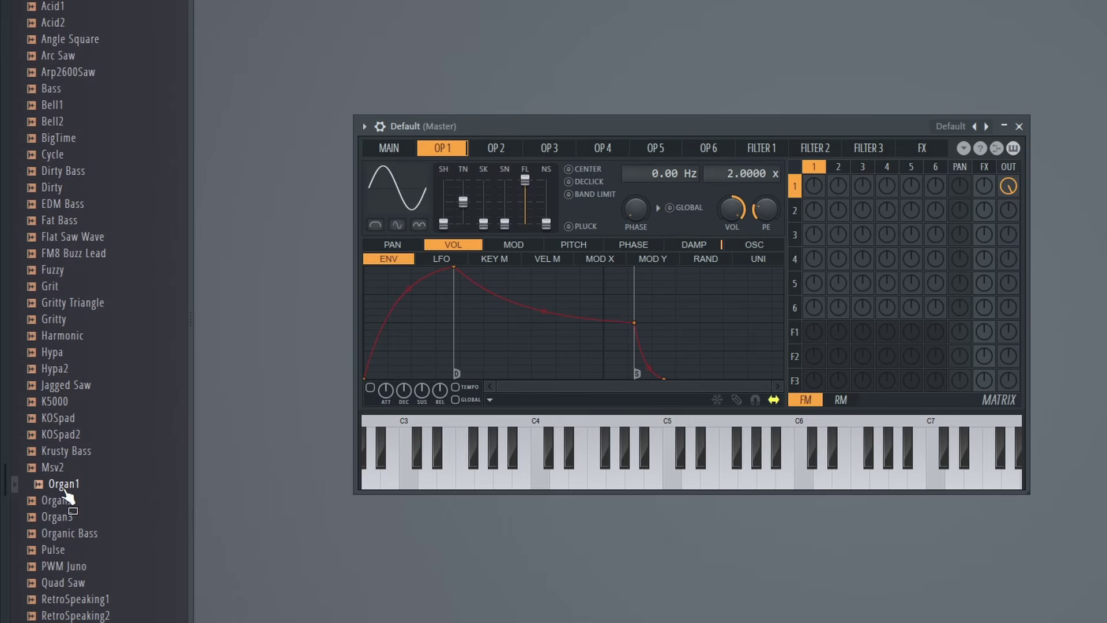
pyautogui.moveTo(58, 496); pyautogui.dragTo(378, 187)
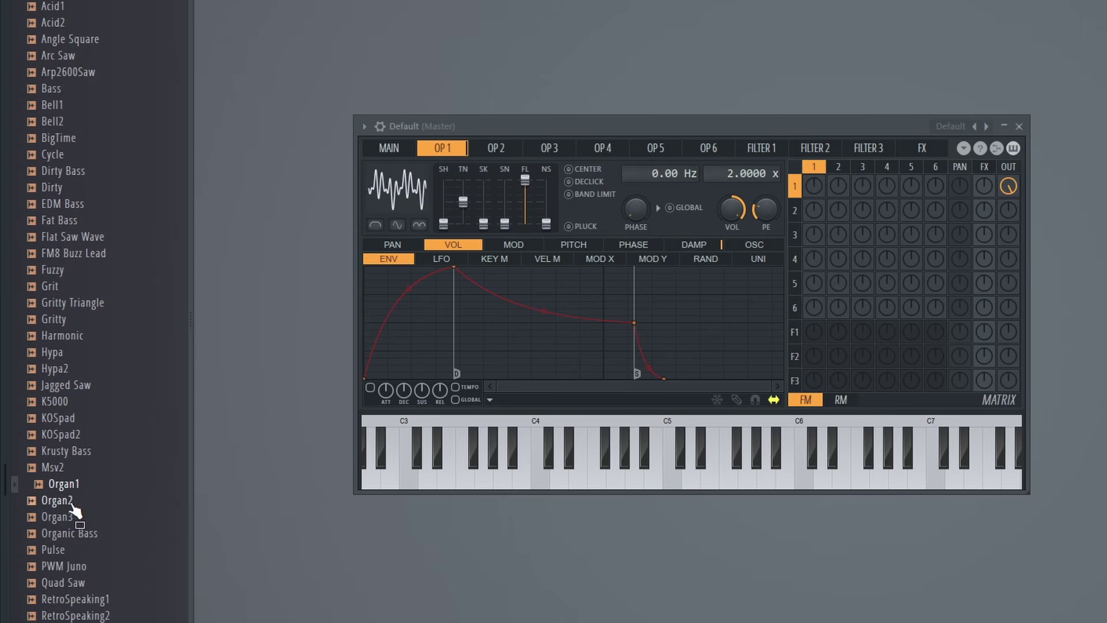
pyautogui.scroll(3, 85, 403)
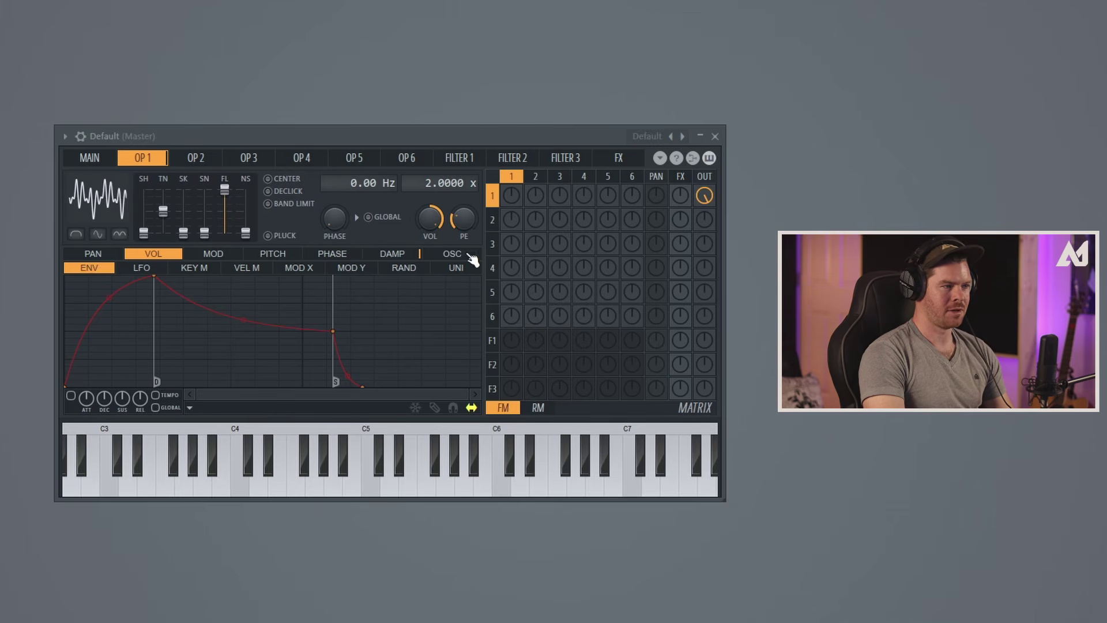
pyautogui.click(453, 254)
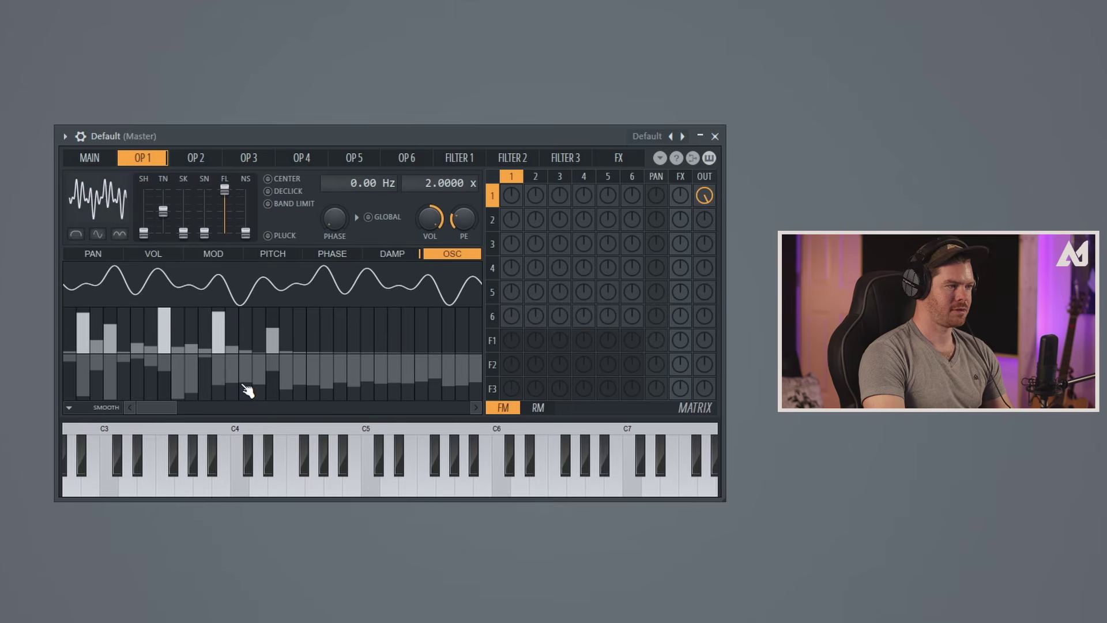
# Step: Restore the synth's Default preset
pyautogui.click(65, 136)
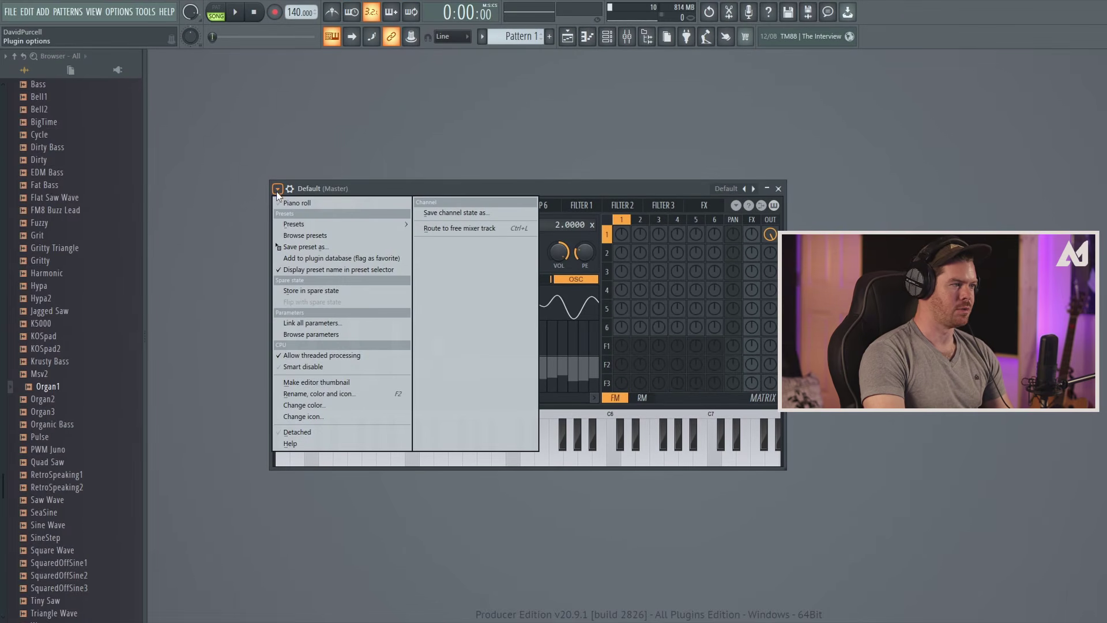
pyautogui.moveTo(287, 222)
pyautogui.click(51, 15)
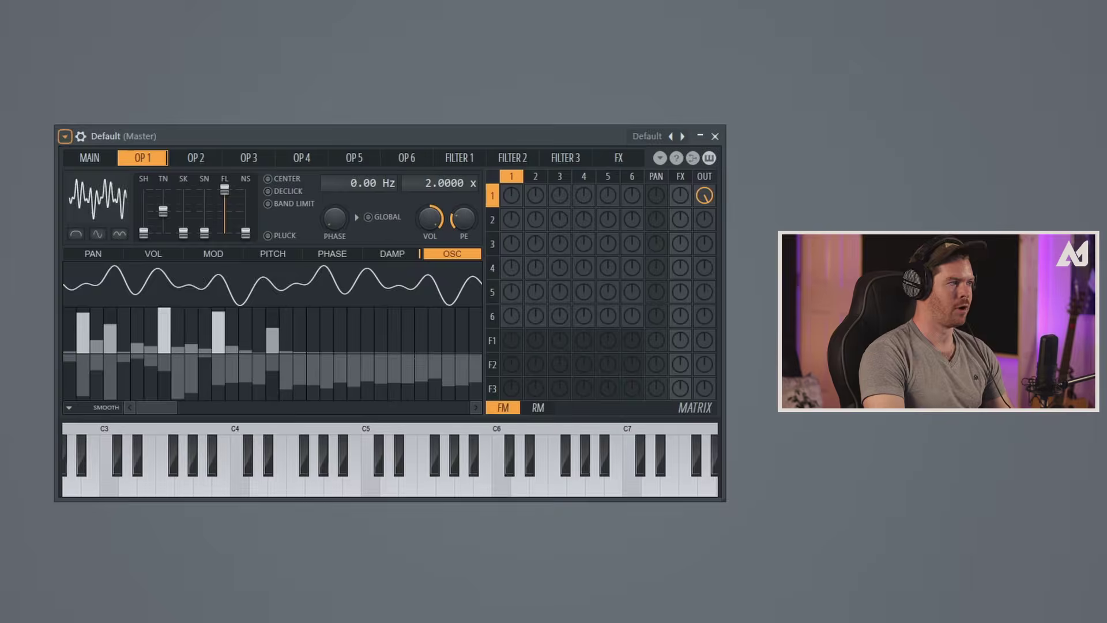
# Step: Redraw the Organ1 shape by hand in operator 1's oscillator, setting the upper harmonic bars and the lower phase bars
pyautogui.moveTo(82, 338)
pyautogui.mouseDown()
pyautogui.moveTo(90, 322)
pyautogui.moveTo(128, 326)
pyautogui.moveTo(165, 309)
pyautogui.mouseUp()
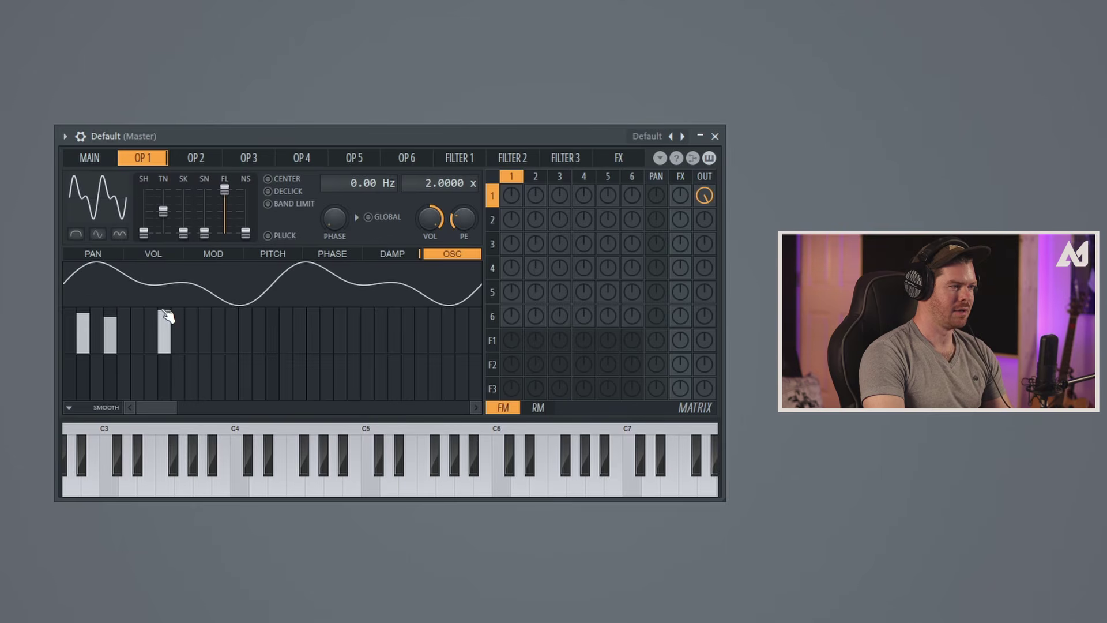
pyautogui.click(208, 327)
pyautogui.click(245, 328)
pyautogui.click(138, 331)
pyautogui.click(124, 350)
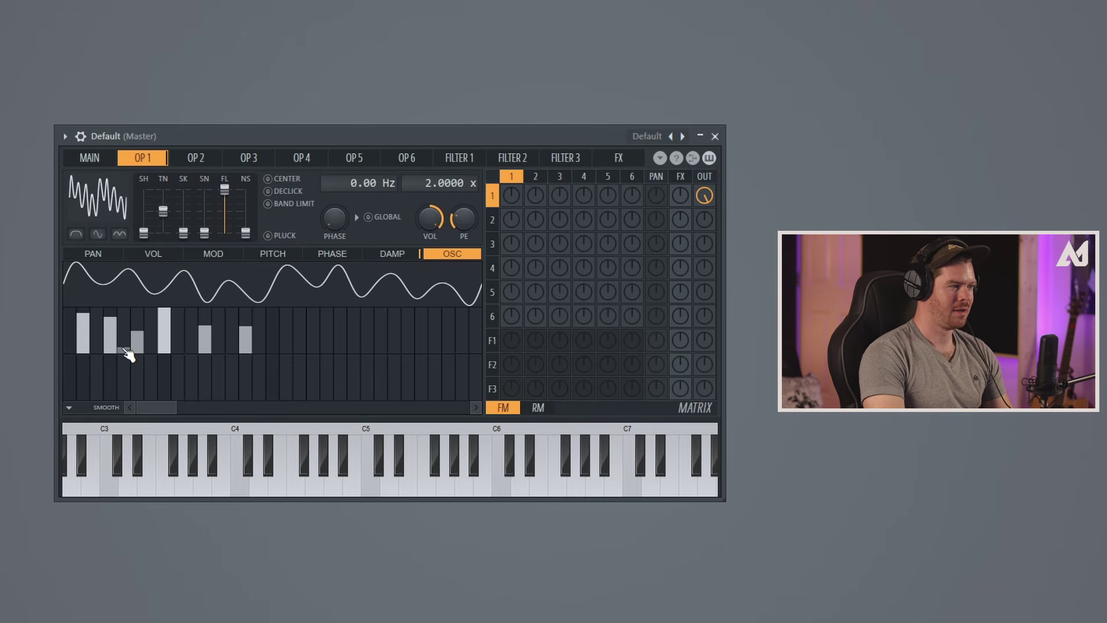
pyautogui.moveTo(180, 350); pyautogui.dragTo(215, 353)
pyautogui.click(231, 350)
pyautogui.moveTo(90, 370)
pyautogui.mouseDown()
pyautogui.moveTo(92, 398)
pyautogui.moveTo(113, 383)
pyautogui.moveTo(461, 383)
pyautogui.mouseUp()
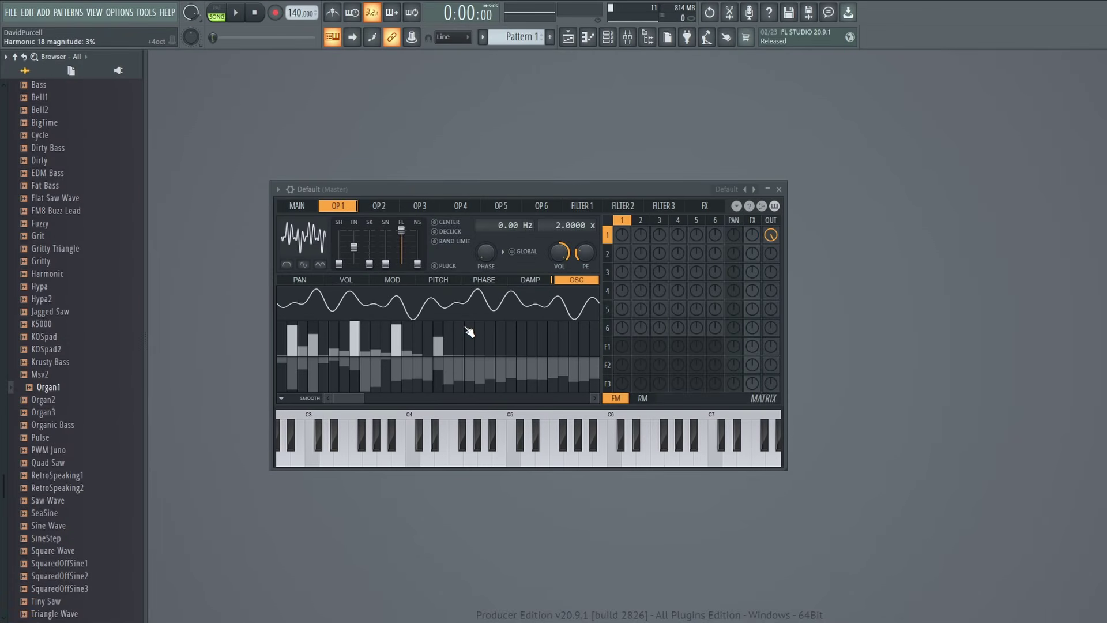
# Step: Reset the synth to the Default preset to discard the hand-drawn harmonics
pyautogui.click(278, 190)
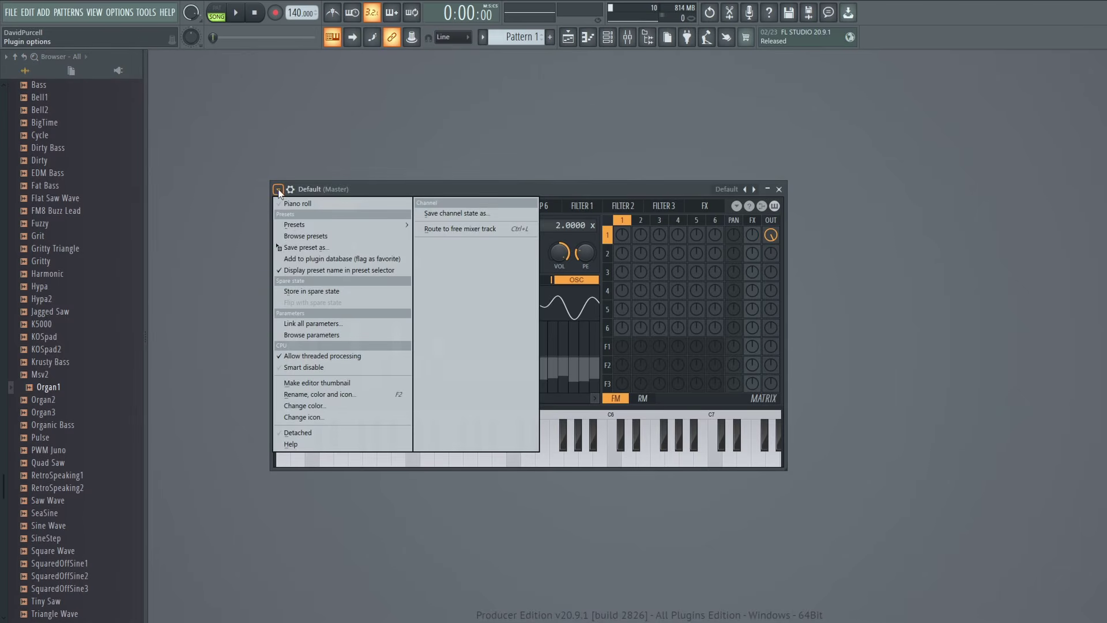
pyautogui.click(286, 225)
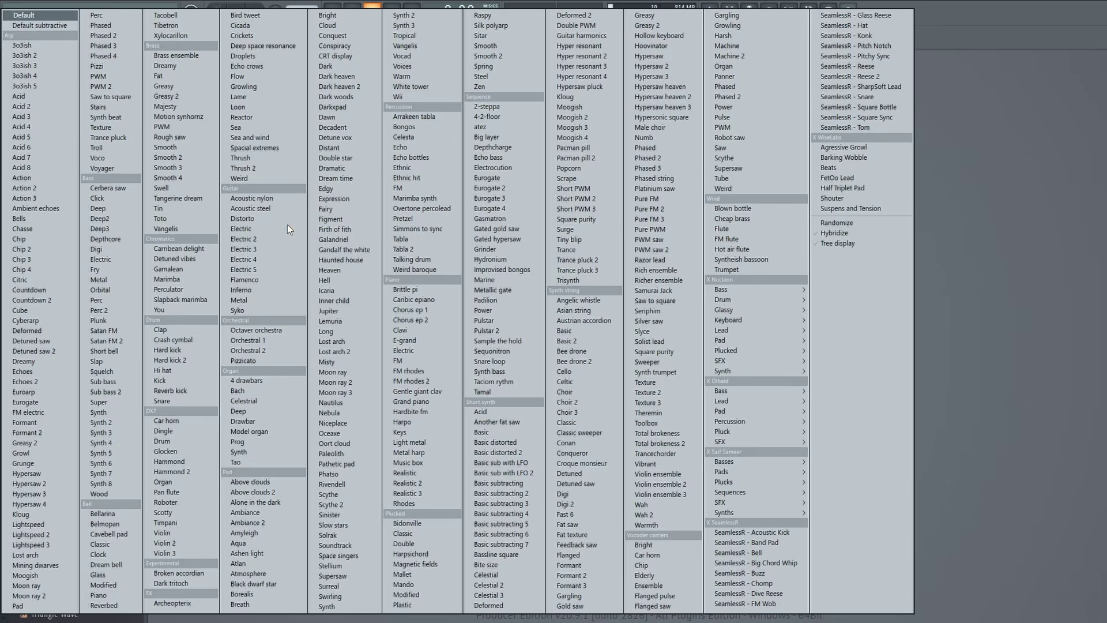
pyautogui.click(35, 17)
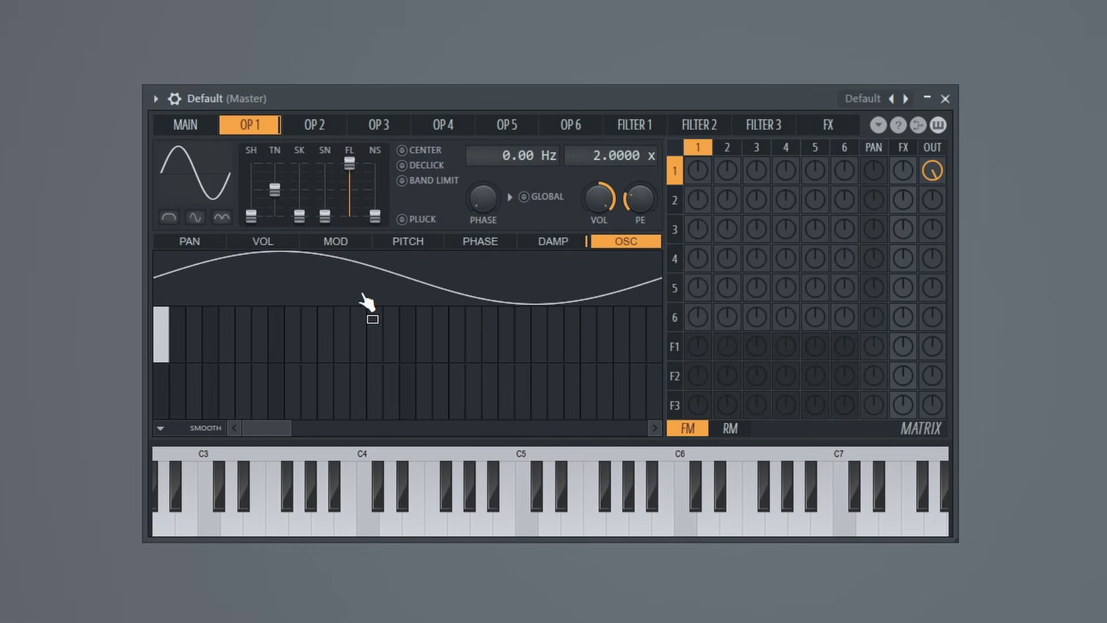
pyautogui.press('v')
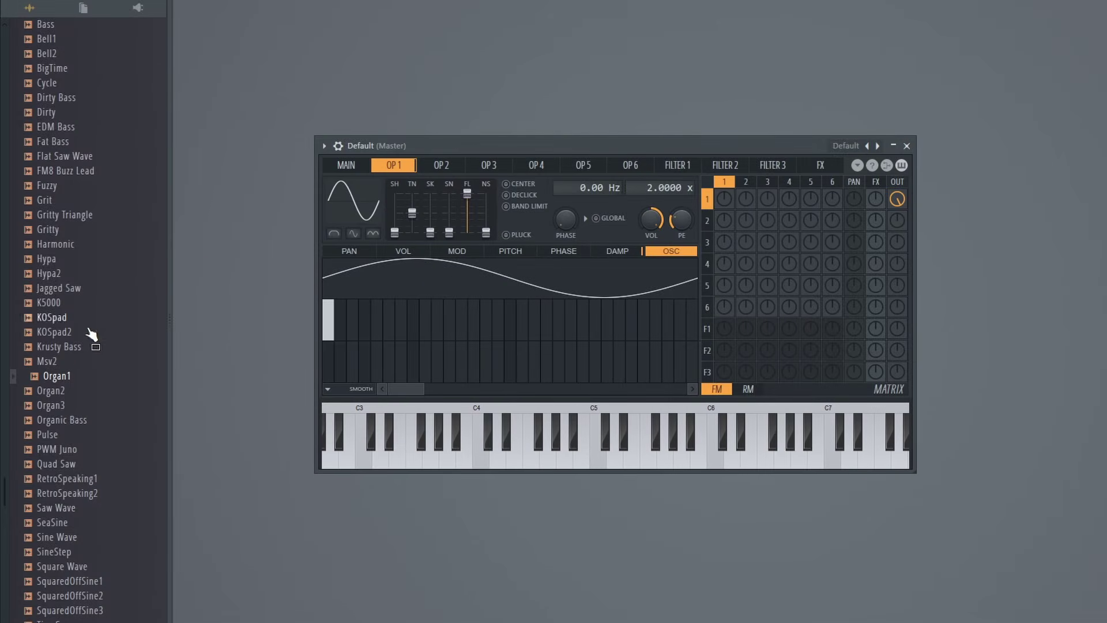
# Step: Load the Organ1 waveshape into operator 1 and the Organ2 waveshape into operator 2
pyautogui.moveTo(55, 380); pyautogui.dragTo(355, 208)
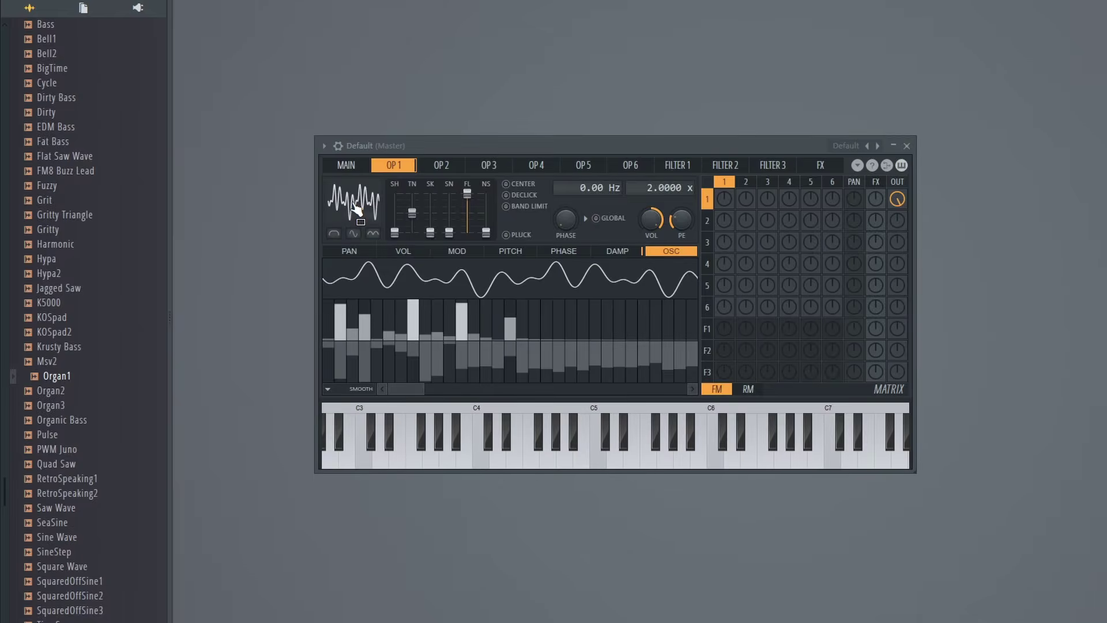
pyautogui.click(443, 166)
pyautogui.moveTo(62, 390); pyautogui.dragTo(357, 206)
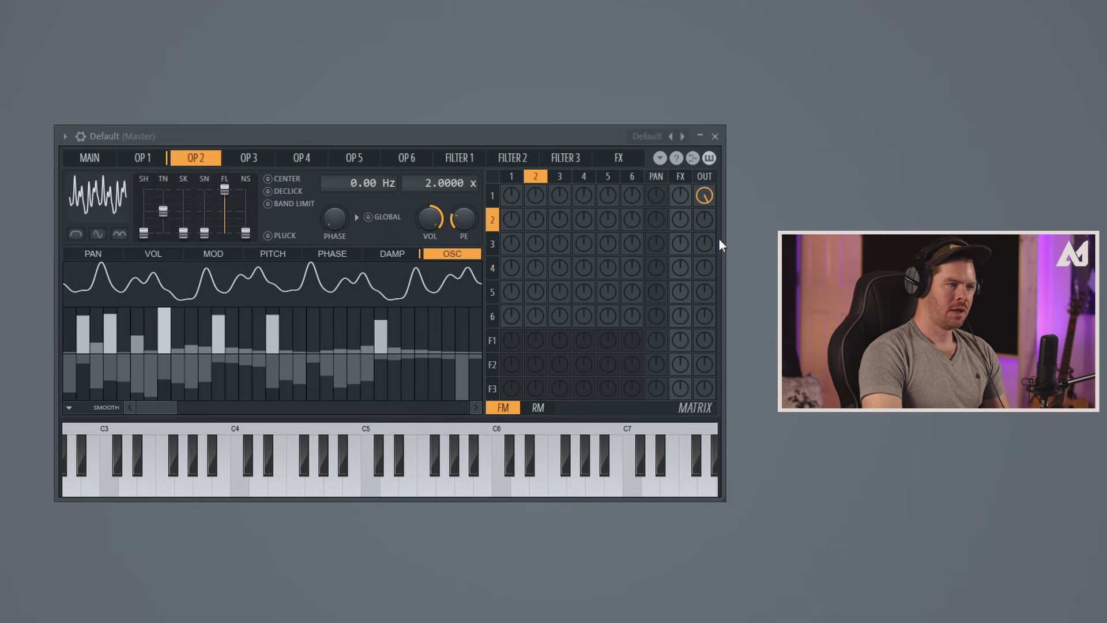
# Step: In the matrix, route operators 1 and 2 through filter 1 to the output instead of operator 1 directly, and lower the main pitch
pyautogui.keyDown('alt'); pyautogui.click(706, 196); pyautogui.keyUp('alt')
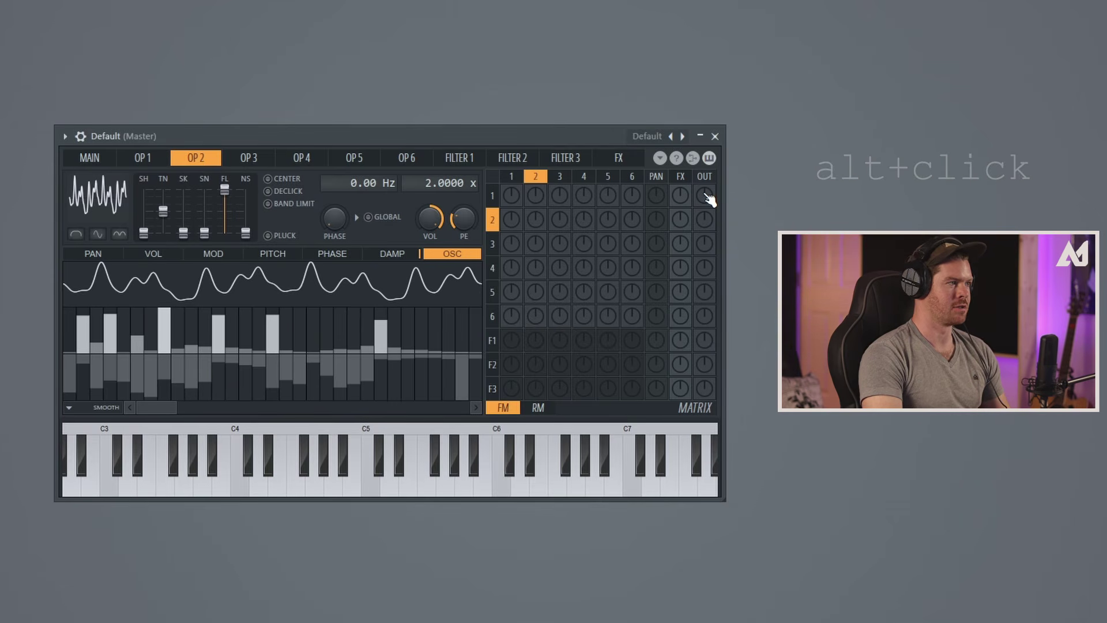
pyautogui.moveTo(704, 341); pyautogui.dragTo(711, 348)
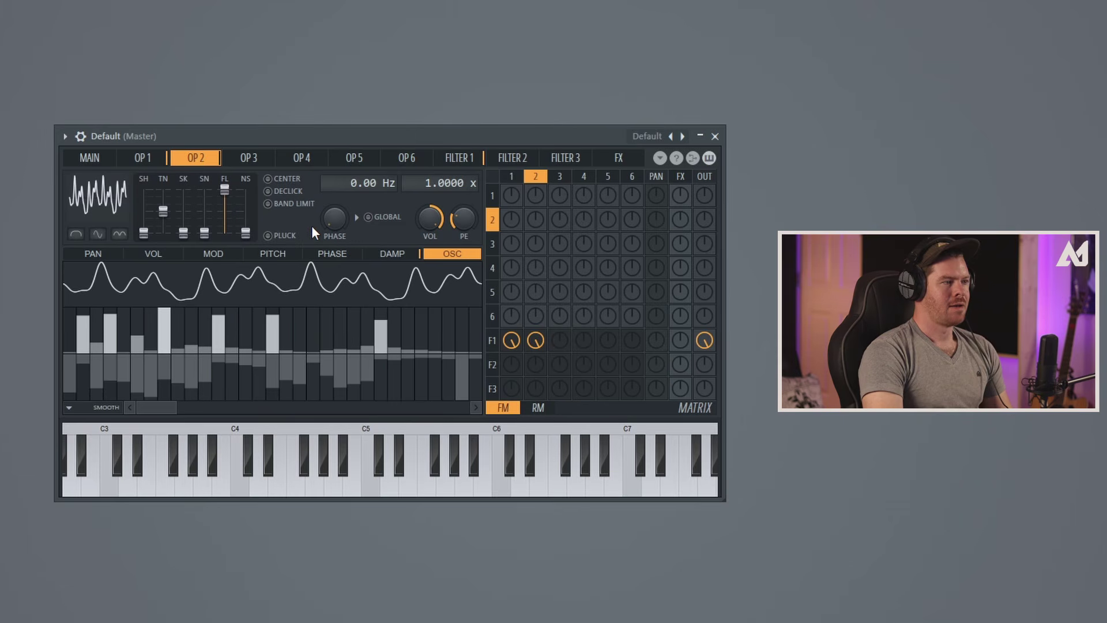
pyautogui.click(89, 161)
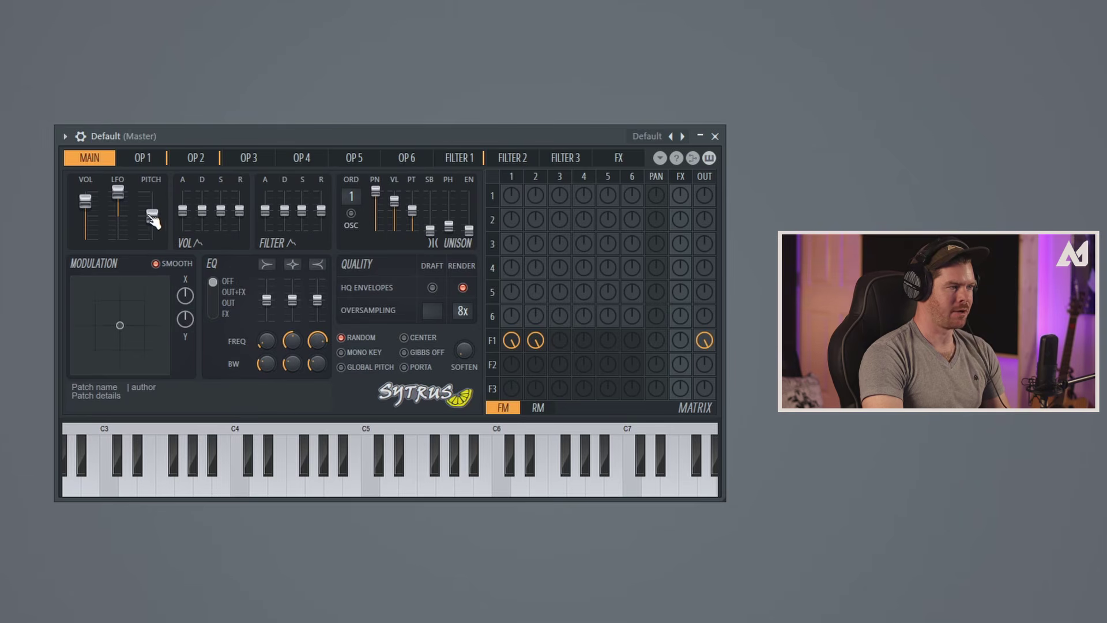
pyautogui.moveTo(151, 216); pyautogui.dragTo(151, 225)
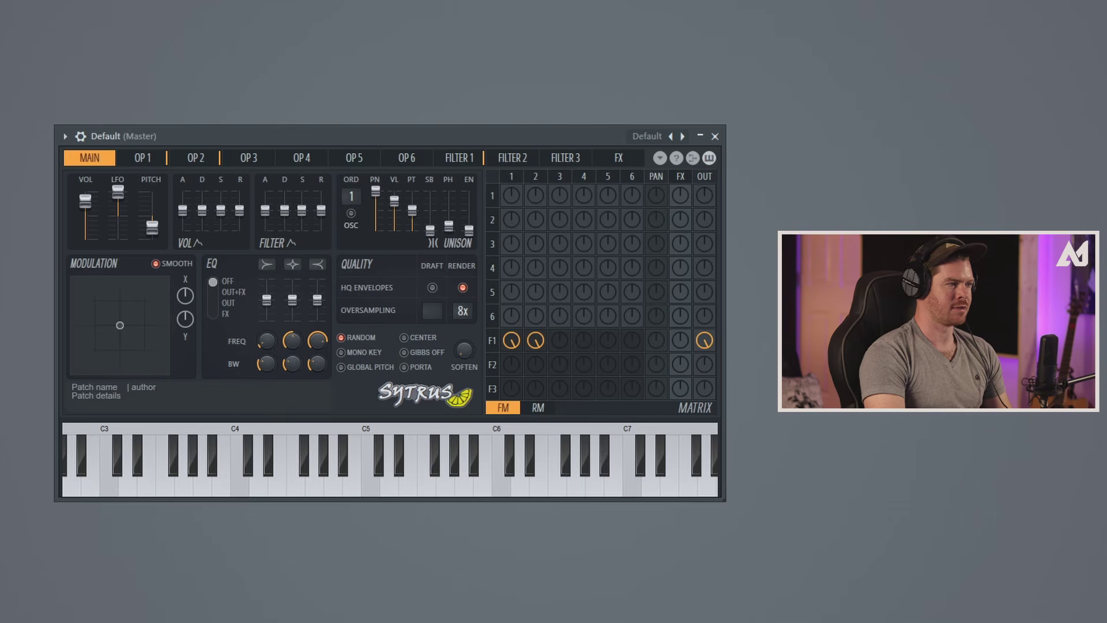
# Step: Adjust filter 1's cutoff and turn up filter 1's send to the FX column in the matrix
pyautogui.click(460, 159)
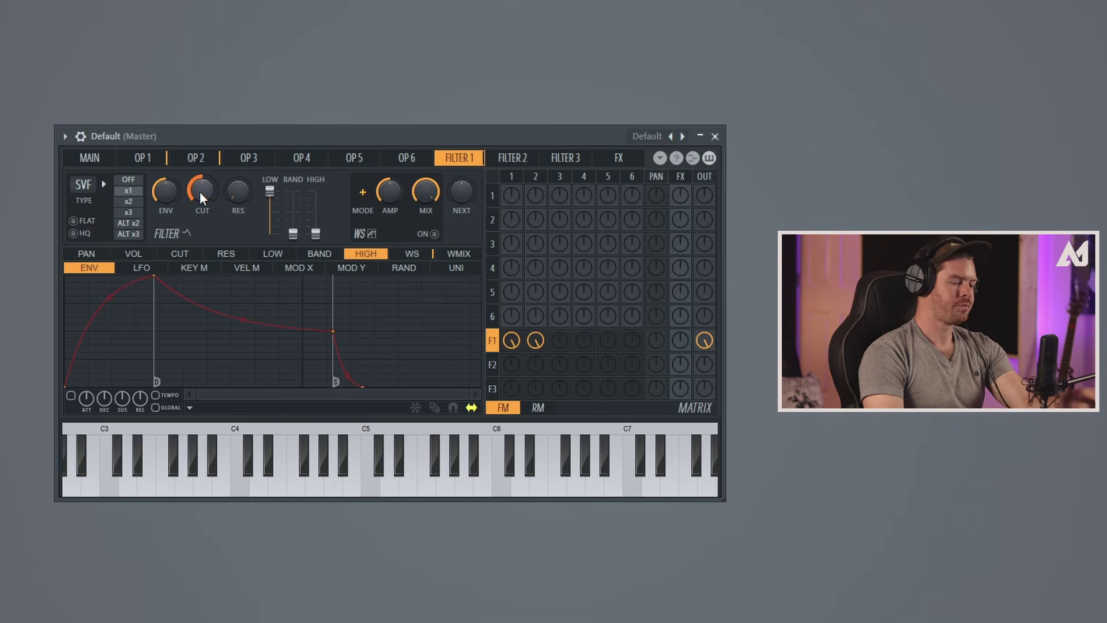
pyautogui.moveTo(199, 192)
pyautogui.mouseDown()
pyautogui.moveTo(199, 170)
pyautogui.moveTo(199, 203)
pyautogui.mouseUp()
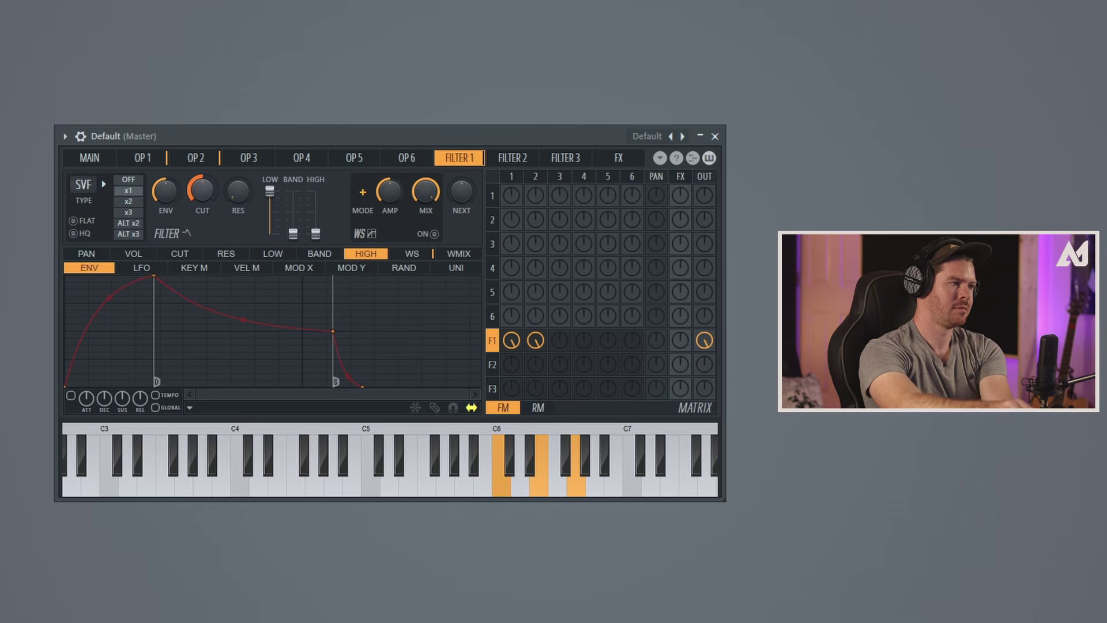
pyautogui.moveTo(200, 191); pyautogui.dragTo(199, 199)
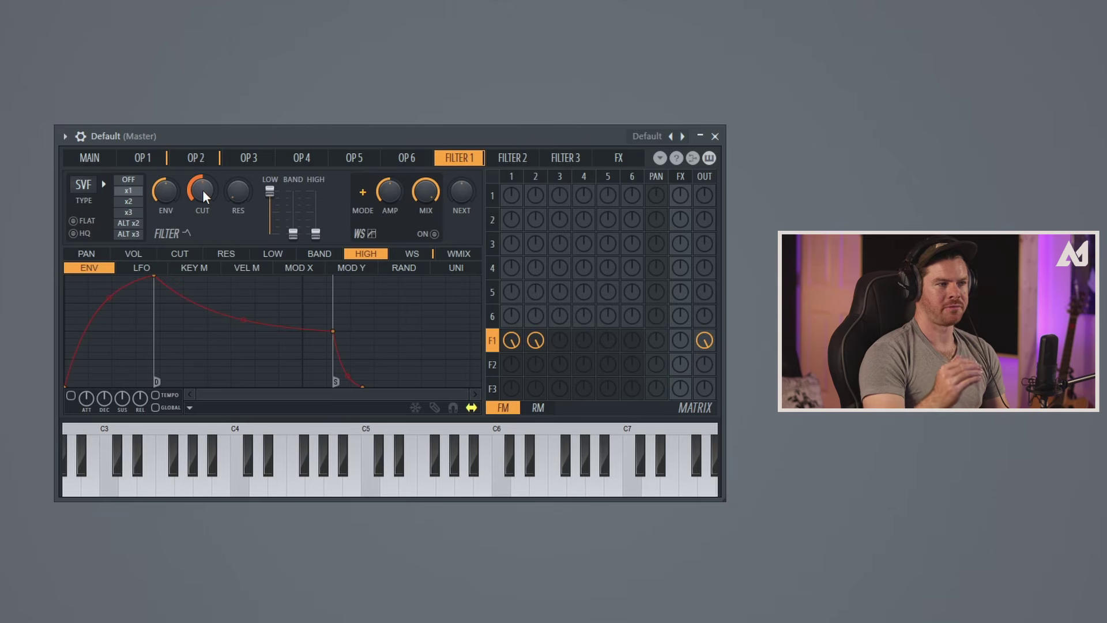
pyautogui.click(622, 159)
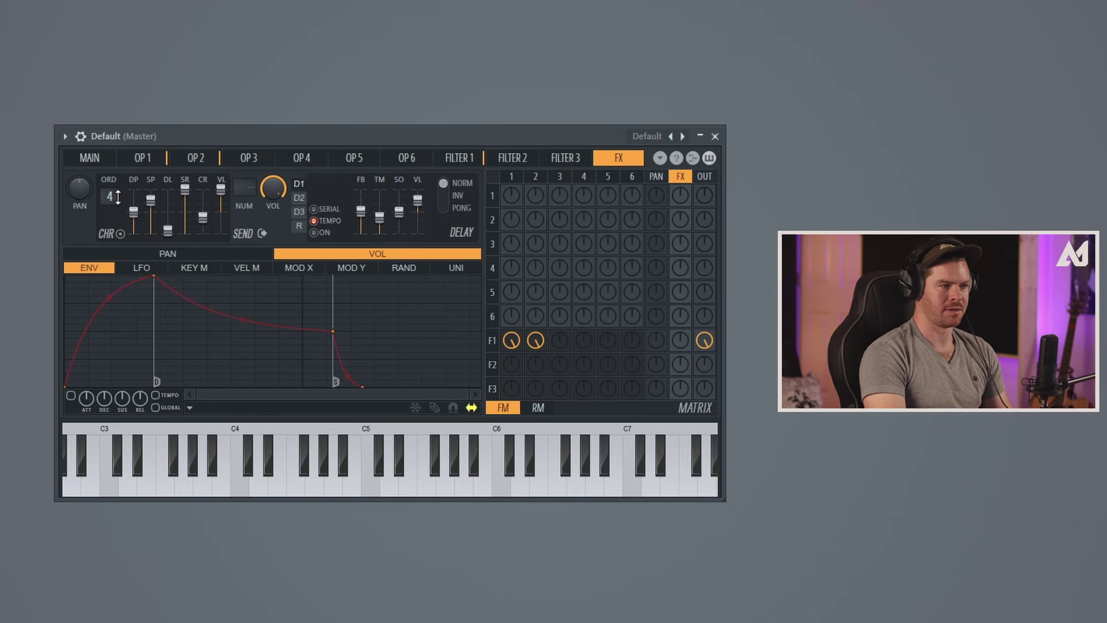
pyautogui.moveTo(683, 351)
pyautogui.mouseDown()
pyautogui.moveTo(680, 336)
pyautogui.moveTo(684, 348)
pyautogui.mouseUp()
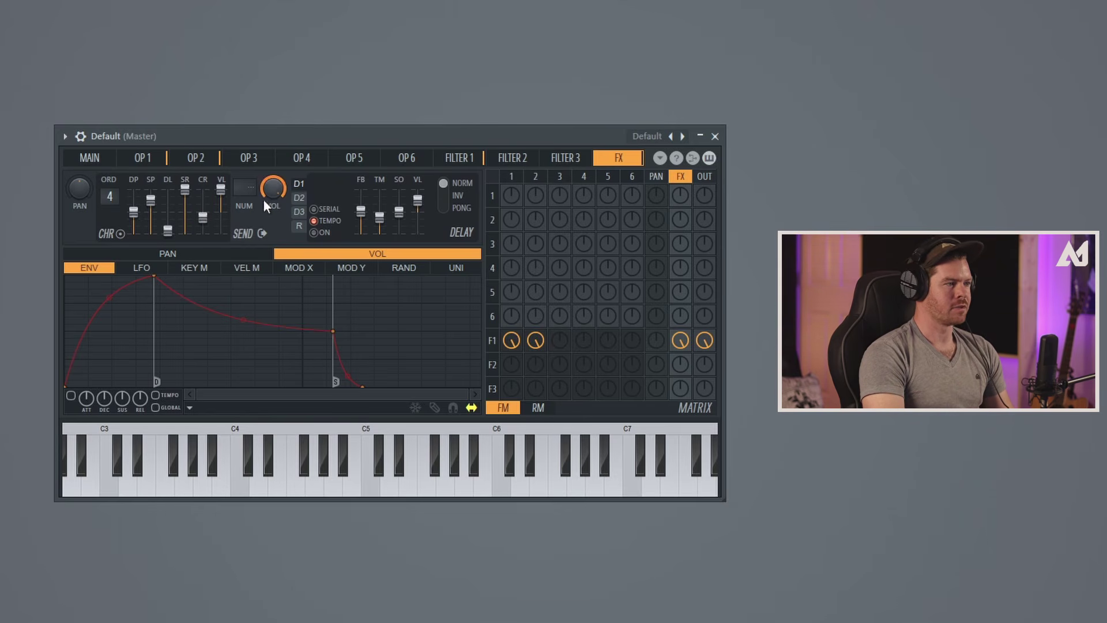
# Step: Enable the pitch LFO on operator 2 and sync it to tempo
pyautogui.click(196, 161)
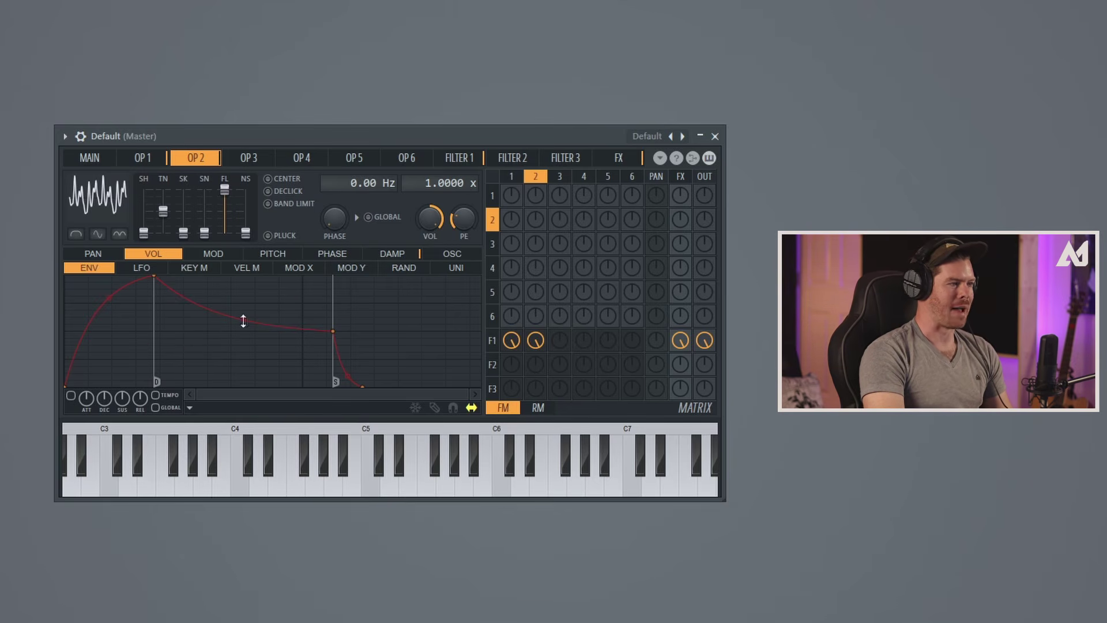
pyautogui.click(275, 257)
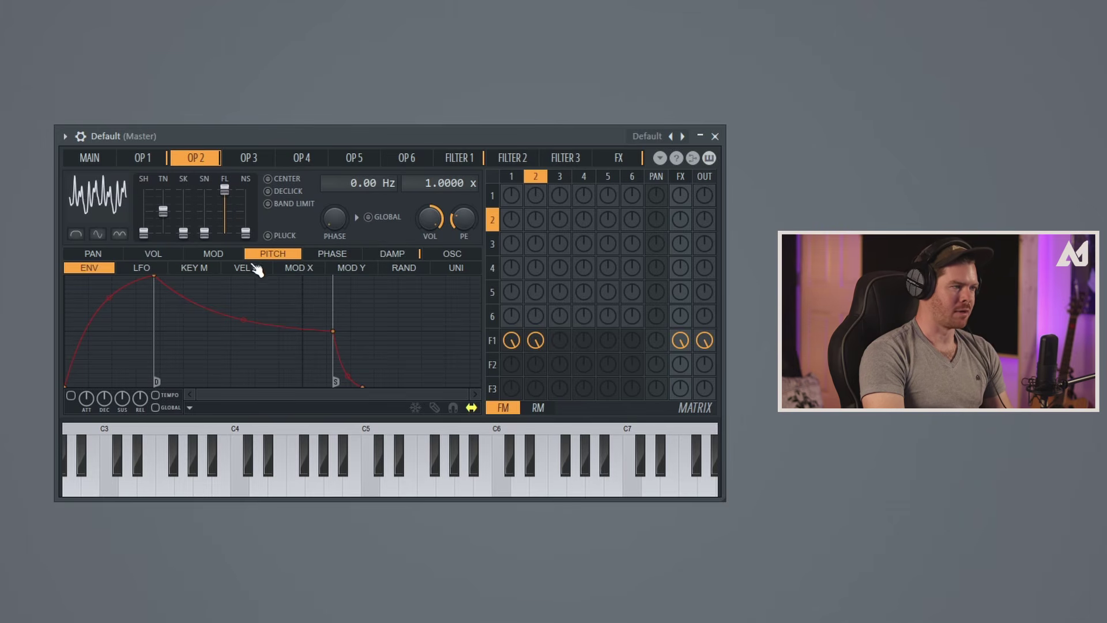
pyautogui.click(142, 269)
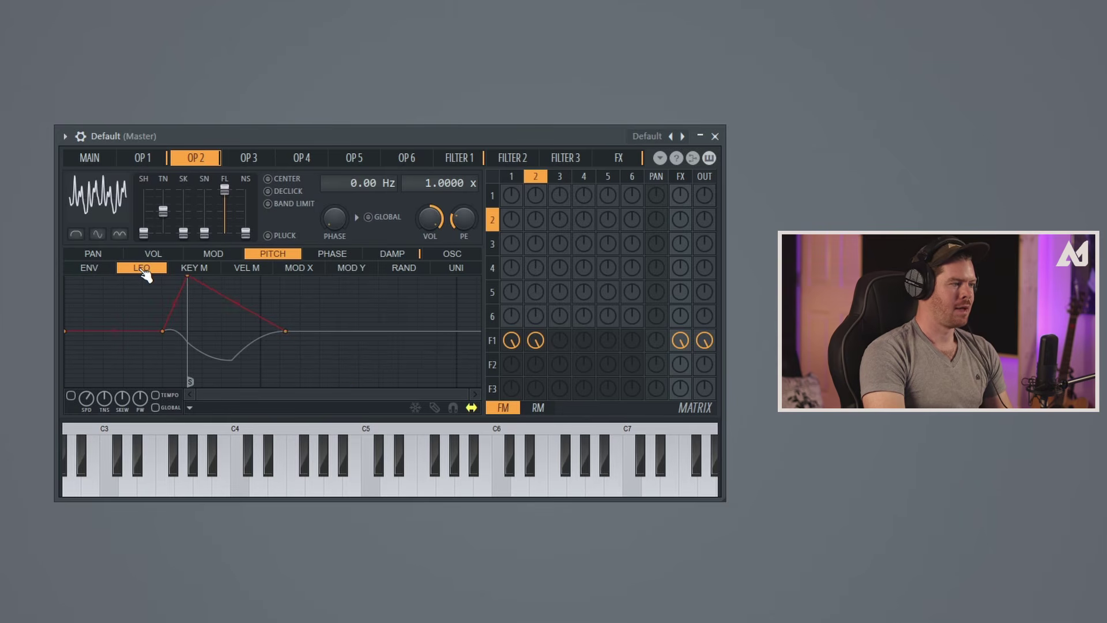
pyautogui.click(70, 395)
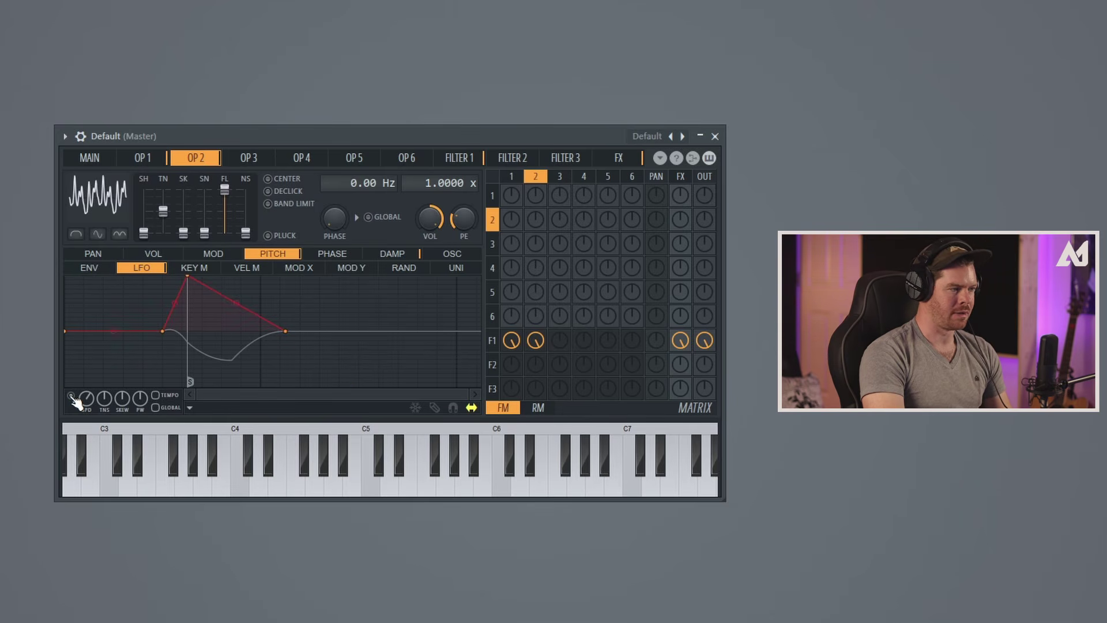
pyautogui.click(156, 396)
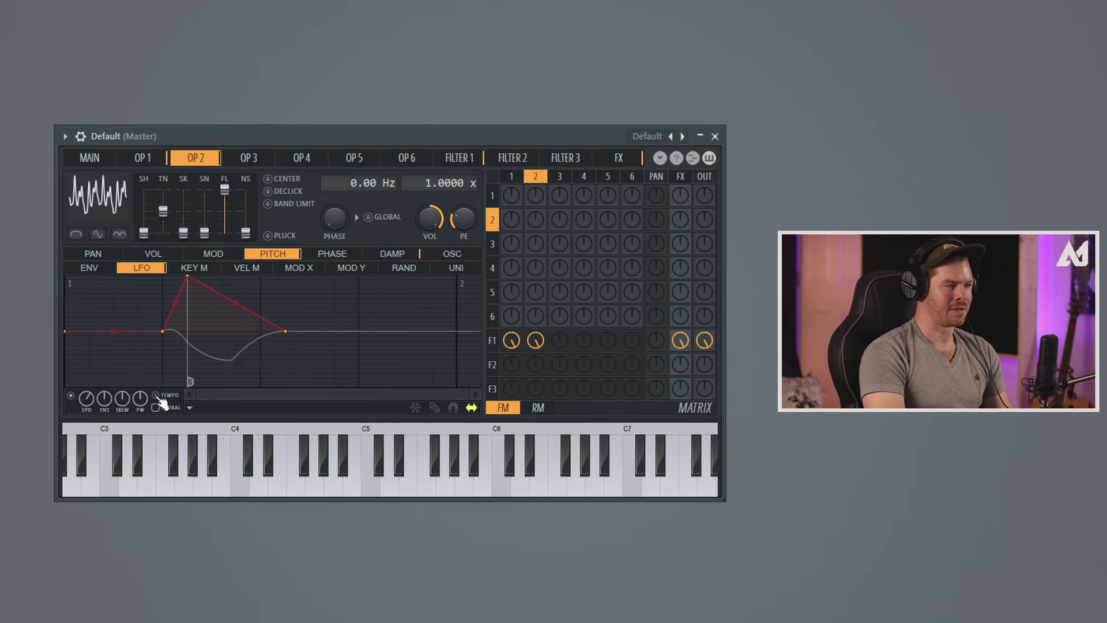
# Step: Delete every point of operator 2's pitch LFO envelope except the first
pyautogui.rightClick(285, 331)
pyautogui.click(322, 351)
pyautogui.rightClick(188, 279)
pyautogui.click(213, 299)
pyautogui.rightClick(164, 332)
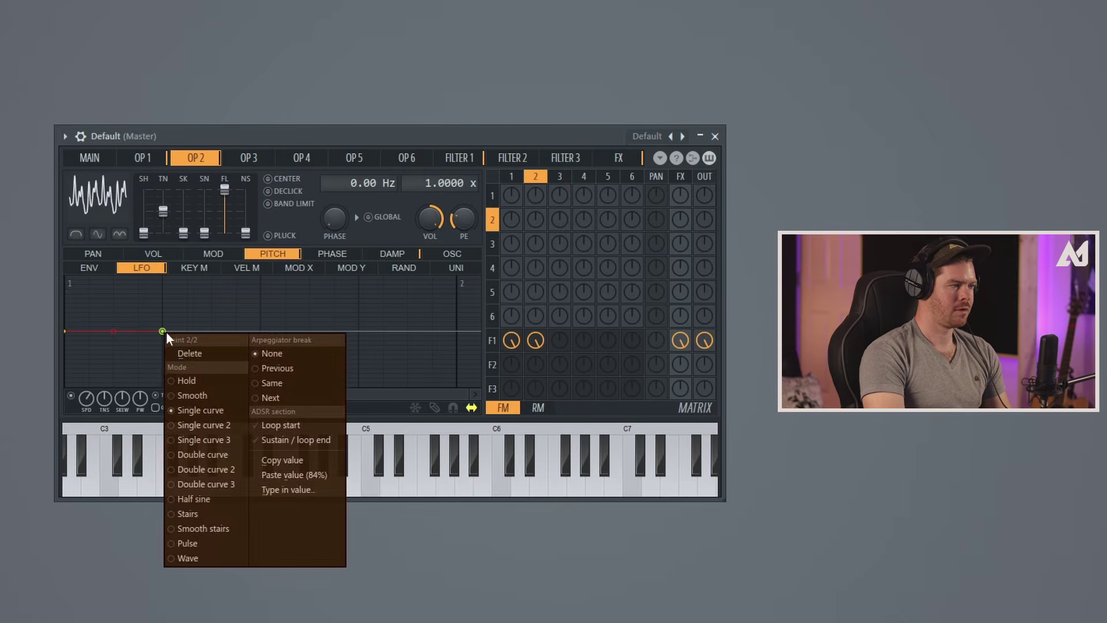
pyautogui.click(192, 352)
# Step: Raise the remaining pitch LFO point above the centre line and increase the LFO speed
pyautogui.moveTo(71, 335); pyautogui.dragTo(53, 303)
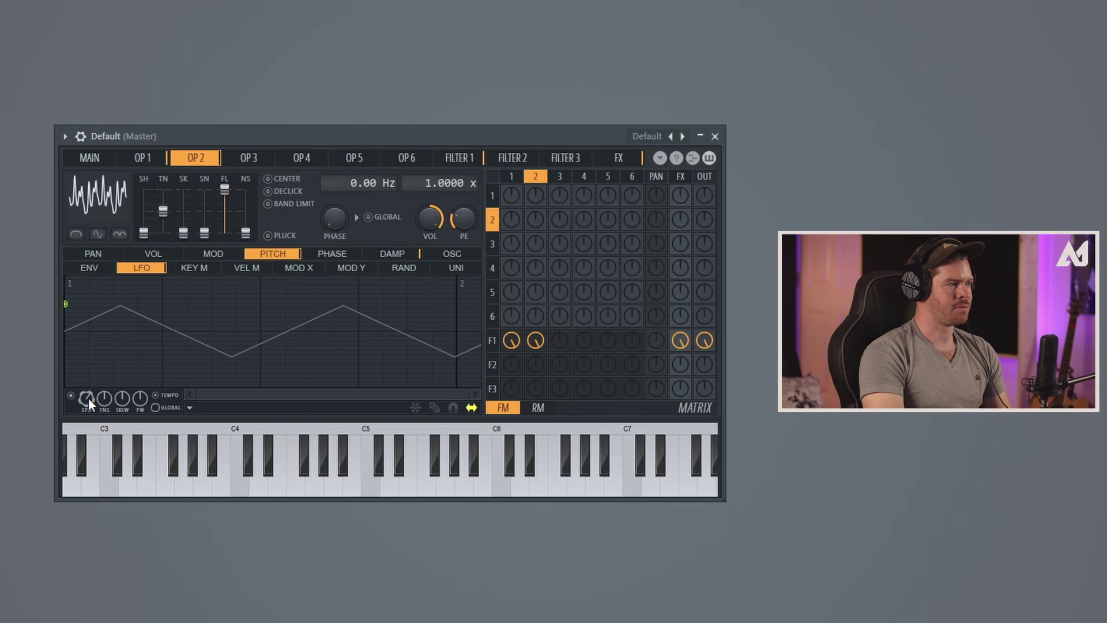
pyautogui.moveTo(87, 396); pyautogui.dragTo(87, 355)
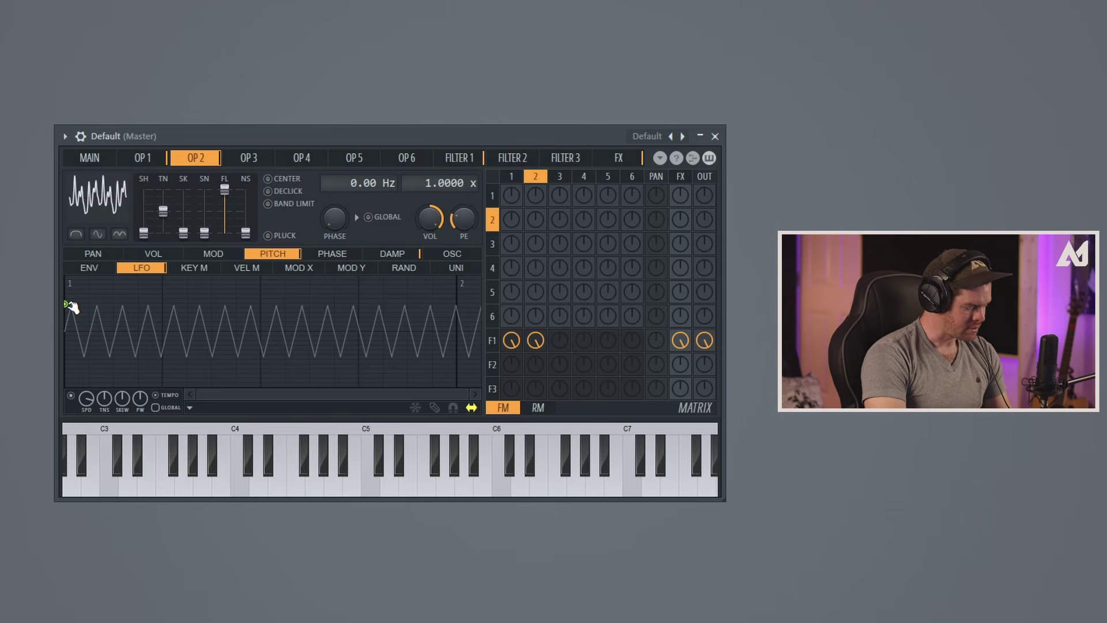
# Step: Lower operator 2's pitch LFO point to just above the centre line and raise the LFO tension to square off the wave
pyautogui.moveTo(69, 306); pyautogui.dragTo(65, 328)
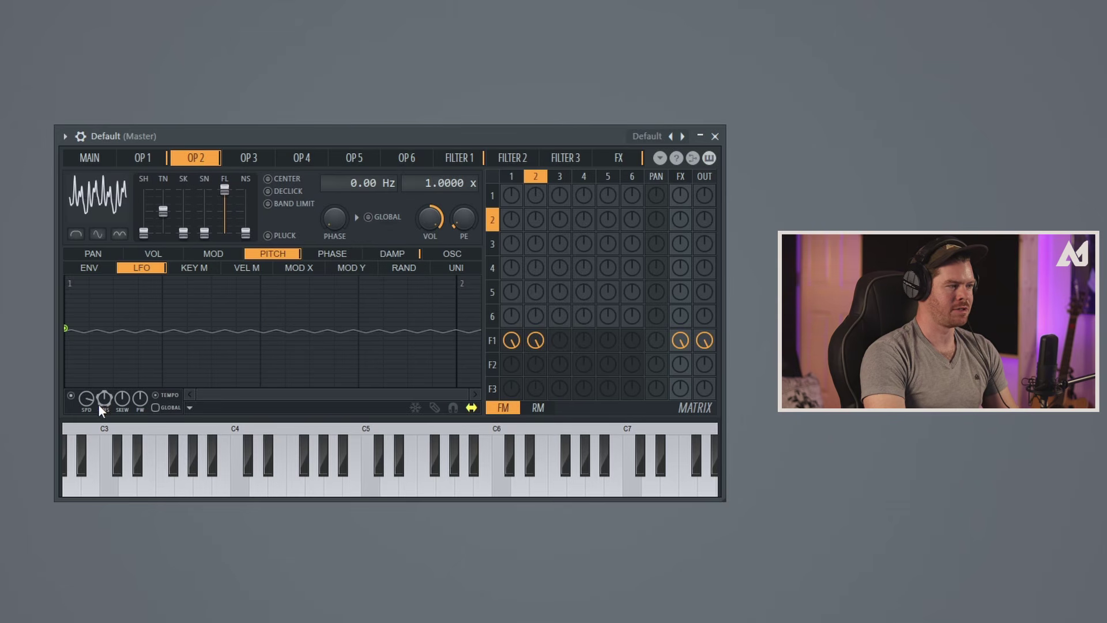
pyautogui.moveTo(102, 400); pyautogui.dragTo(100, 344)
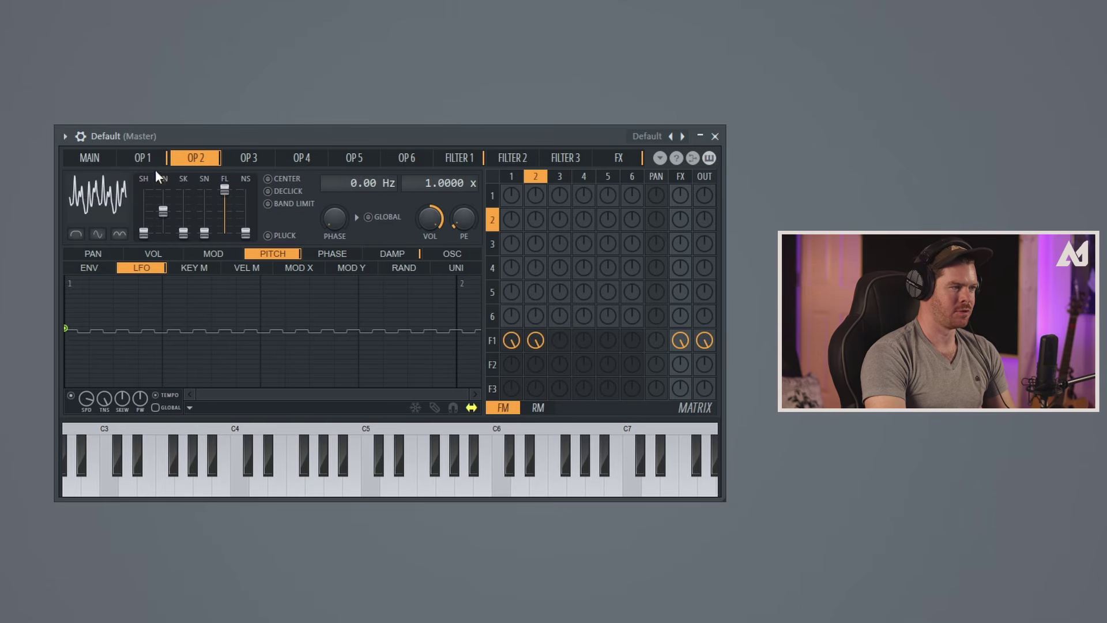
# Step: Copy operator 2's pitch LFO speed value and paste it onto operator 1's pitch LFO speed as 84%
pyautogui.click(142, 158)
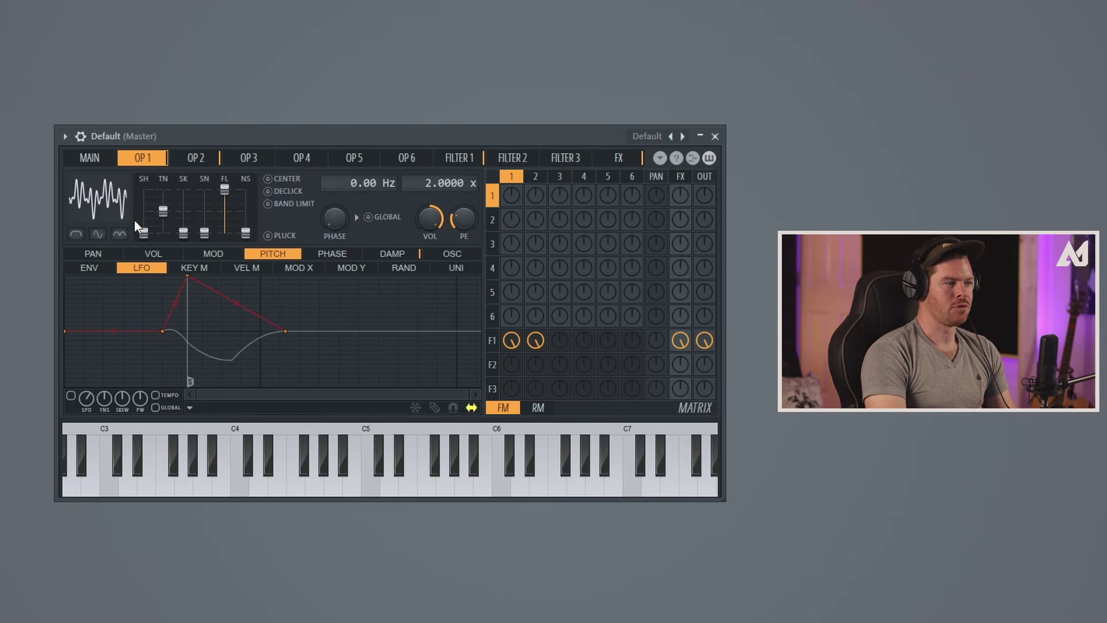
pyautogui.click(198, 161)
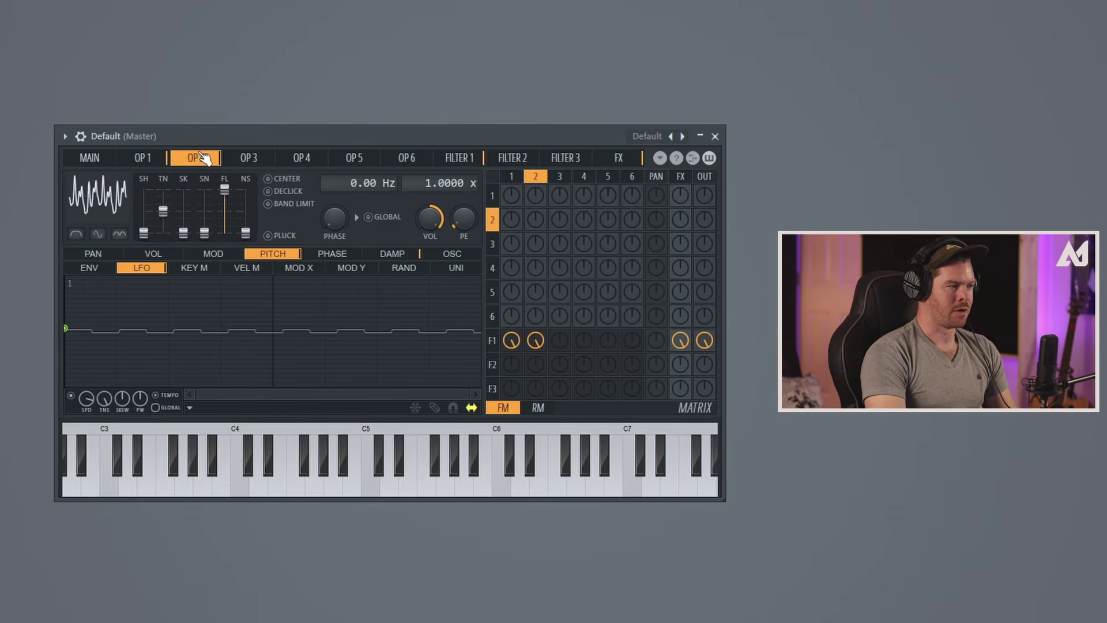
pyautogui.rightClick(86, 399)
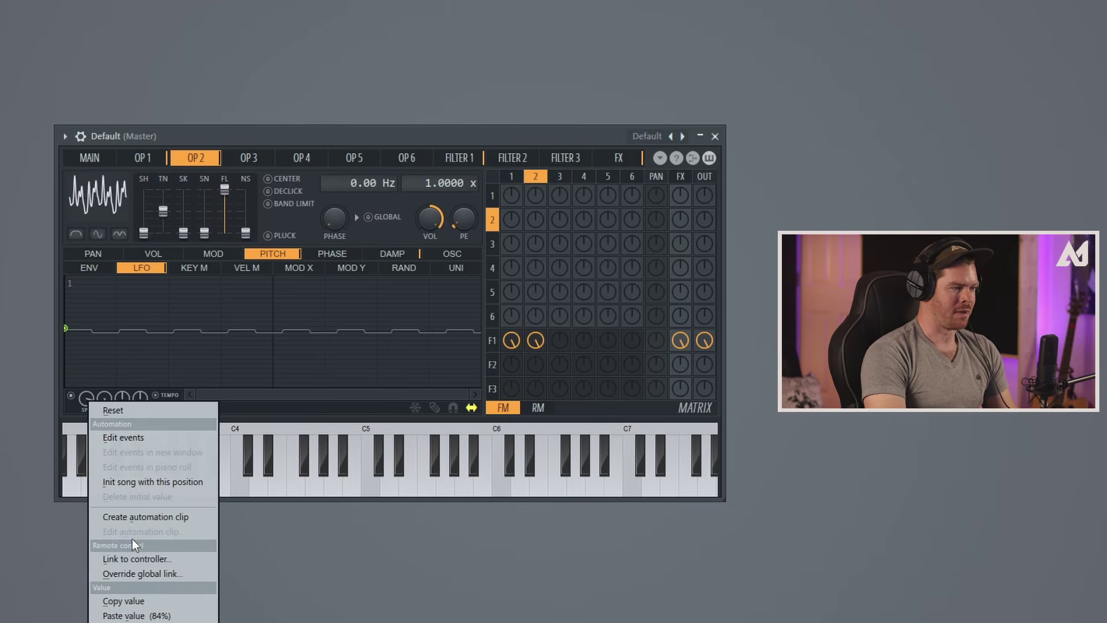
pyautogui.click(136, 600)
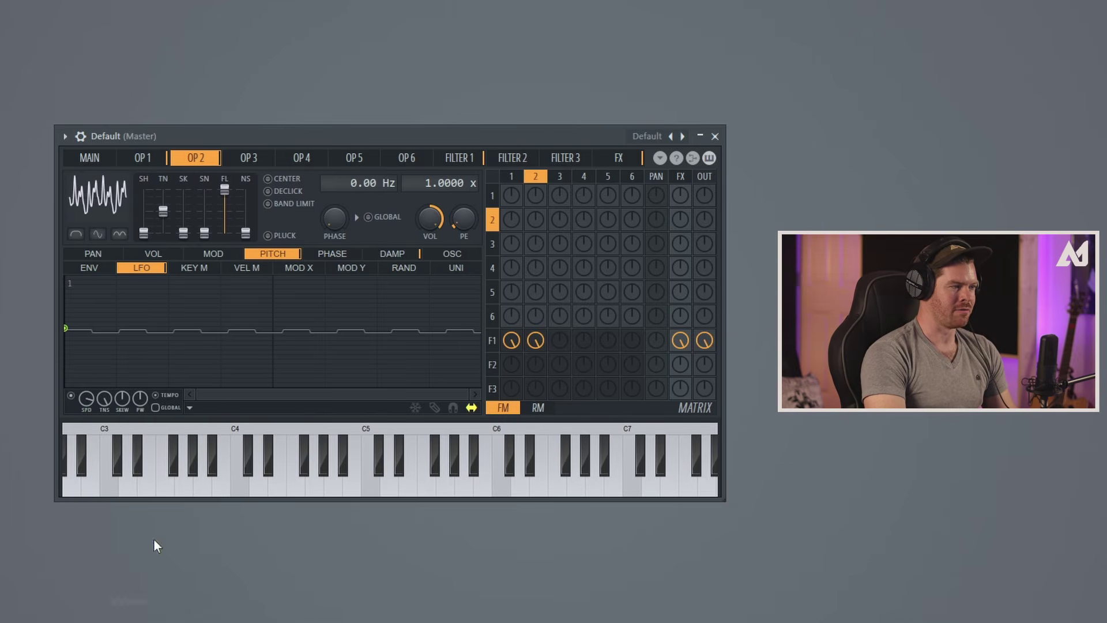
pyautogui.click(144, 159)
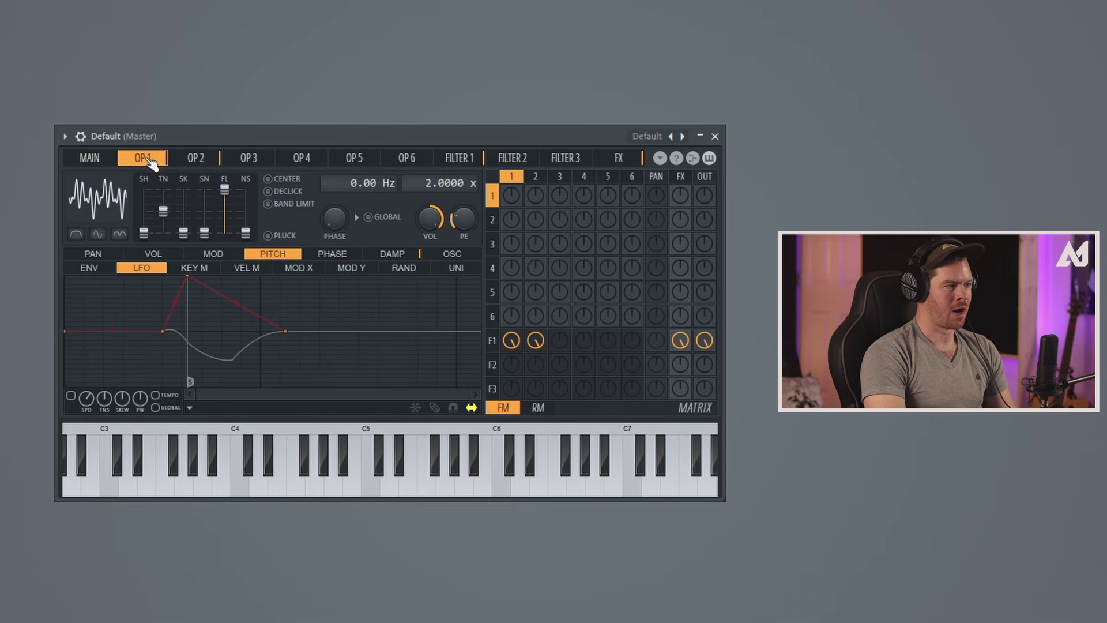
pyautogui.rightClick(87, 399)
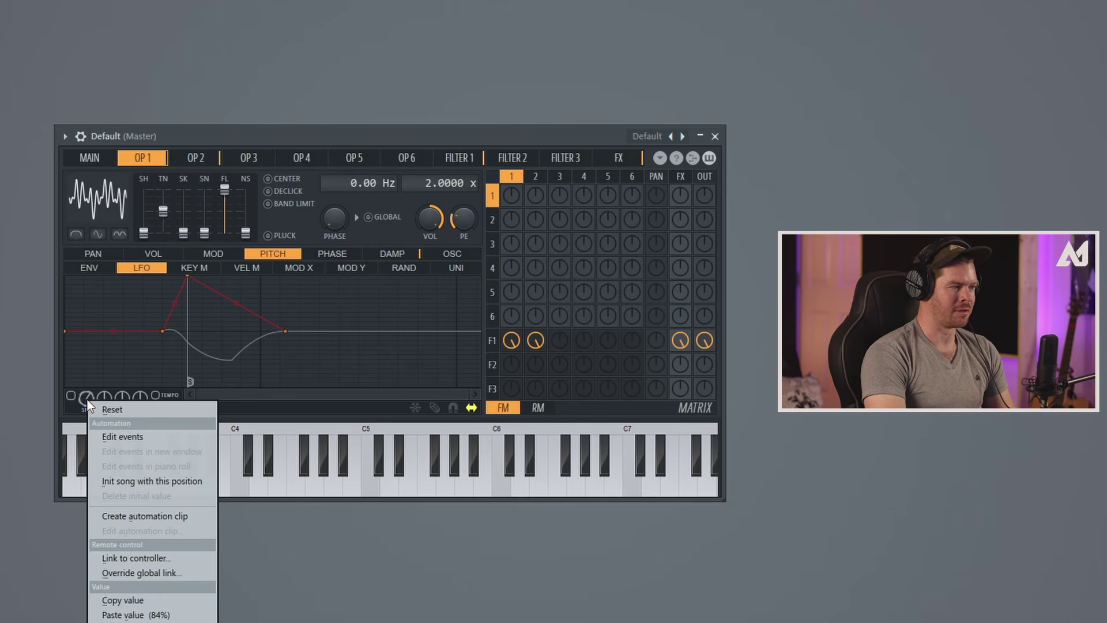
pyautogui.click(134, 616)
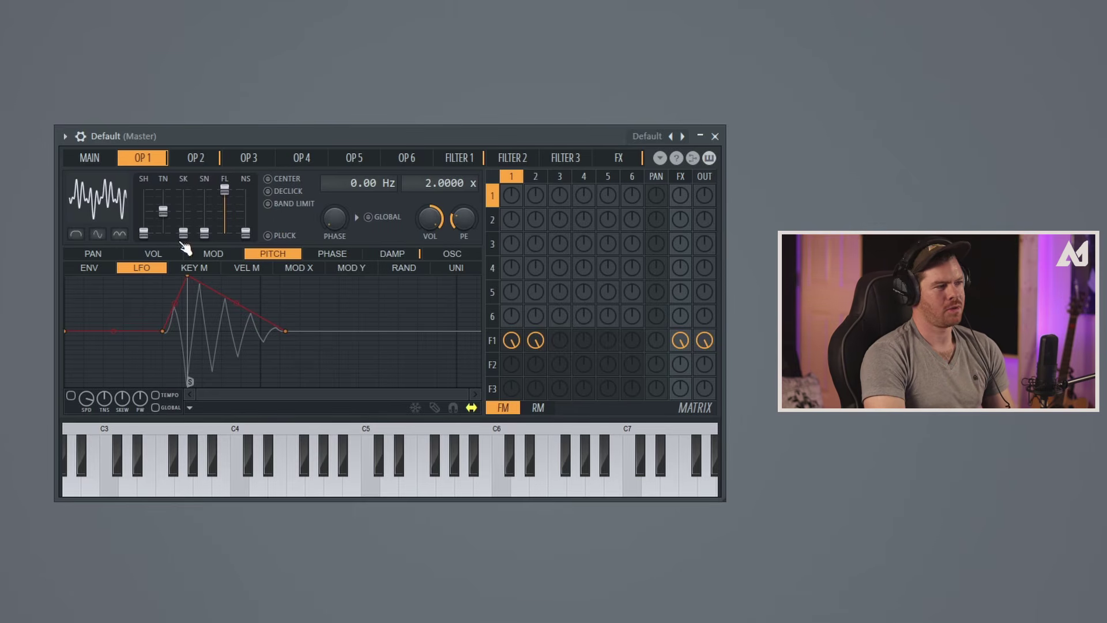
# Step: Enable operator 1's volume envelope, shorten its attack to almost nothing and lengthen its release slightly
pyautogui.click(166, 256)
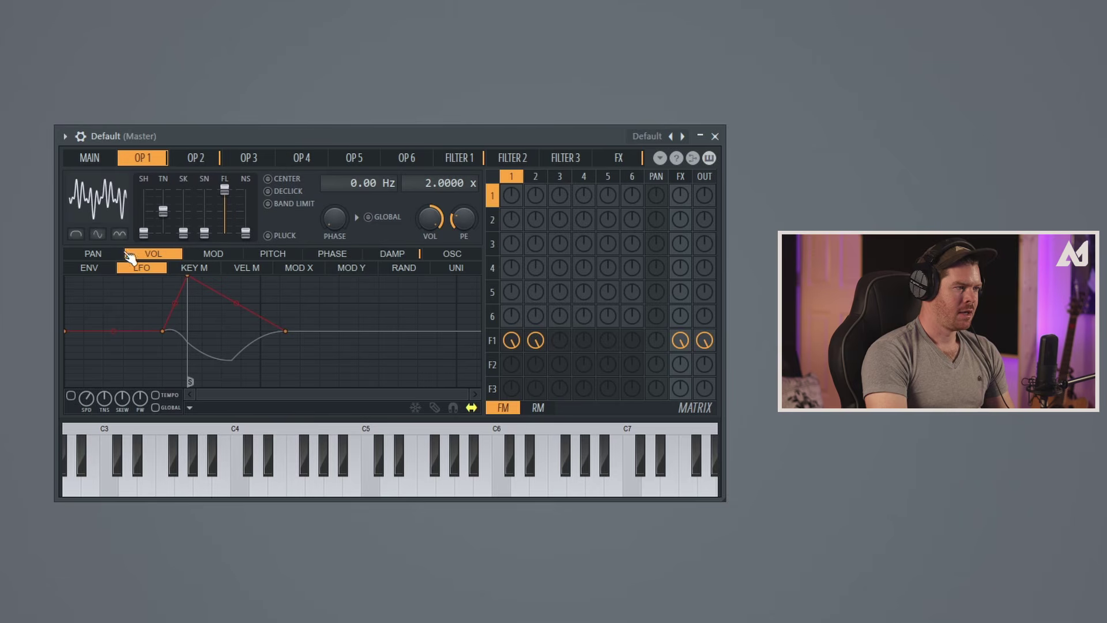
pyautogui.click(91, 268)
pyautogui.click(71, 396)
pyautogui.moveTo(154, 278)
pyautogui.mouseDown()
pyautogui.moveTo(81, 248)
pyautogui.moveTo(72, 279)
pyautogui.mouseUp()
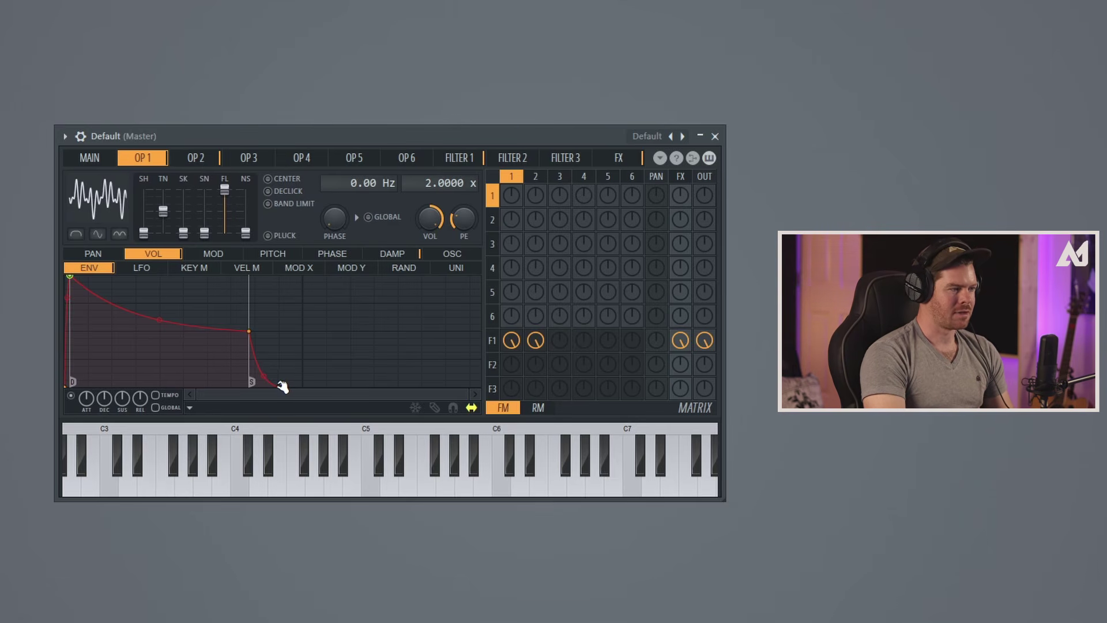
pyautogui.moveTo(282, 385); pyautogui.dragTo(302, 397)
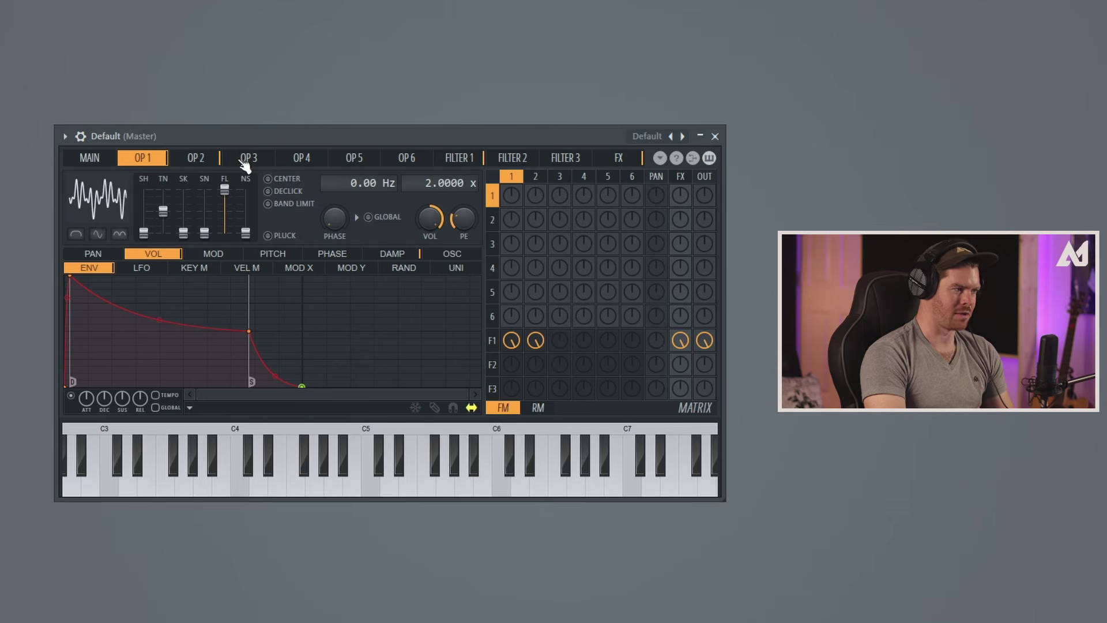
# Step: Enable operator 2's volume envelope with a near-instant attack and a slightly longer release
pyautogui.click(200, 162)
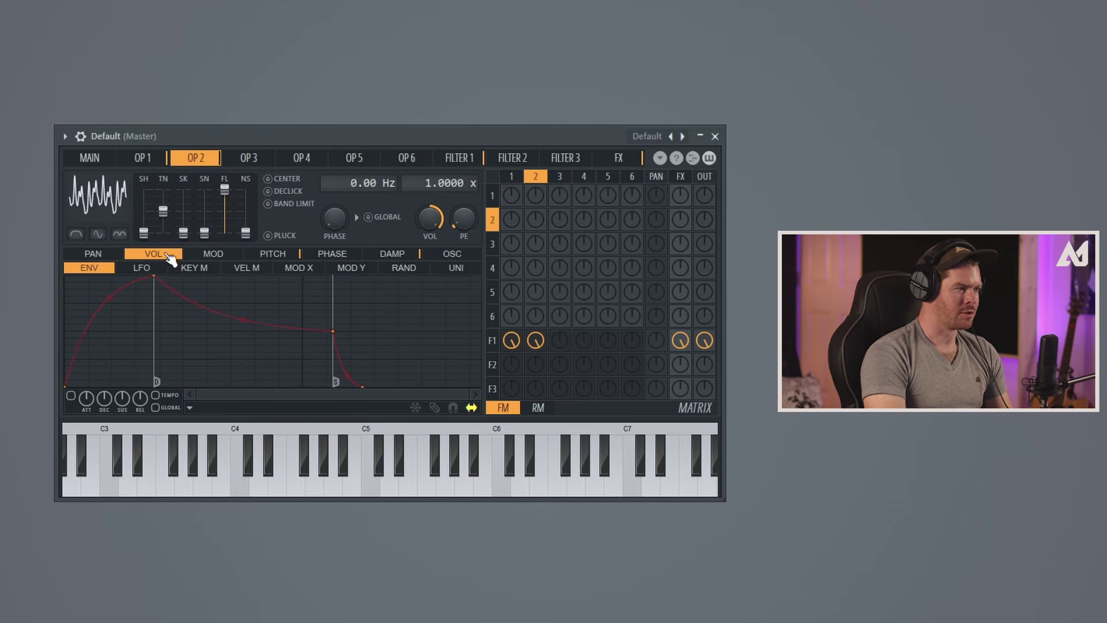
pyautogui.moveTo(156, 279); pyautogui.dragTo(68, 277)
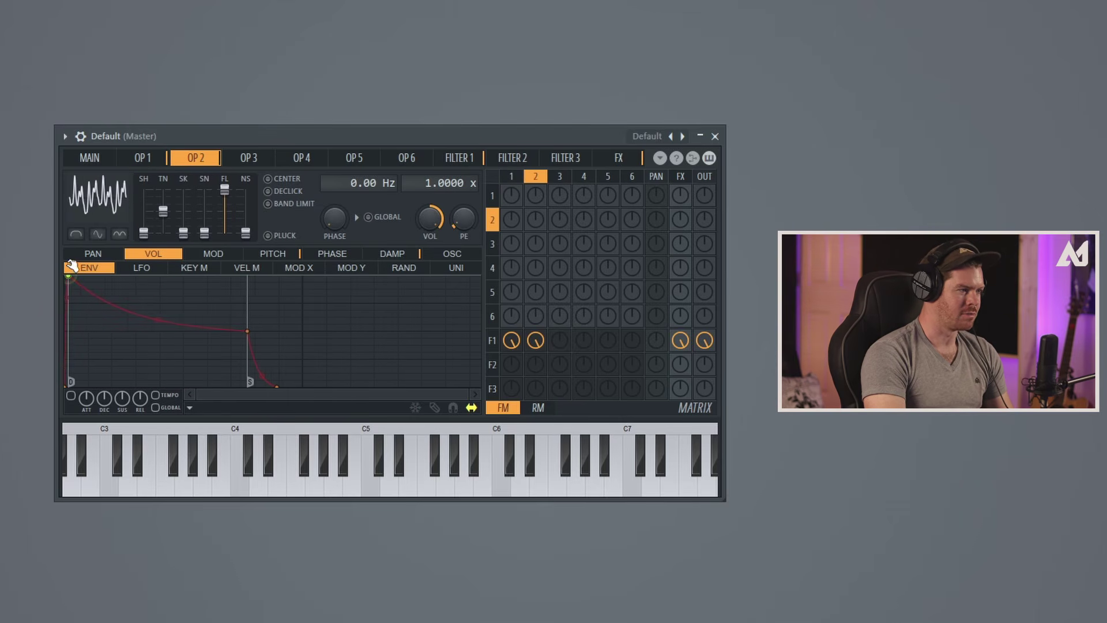
pyautogui.click(70, 395)
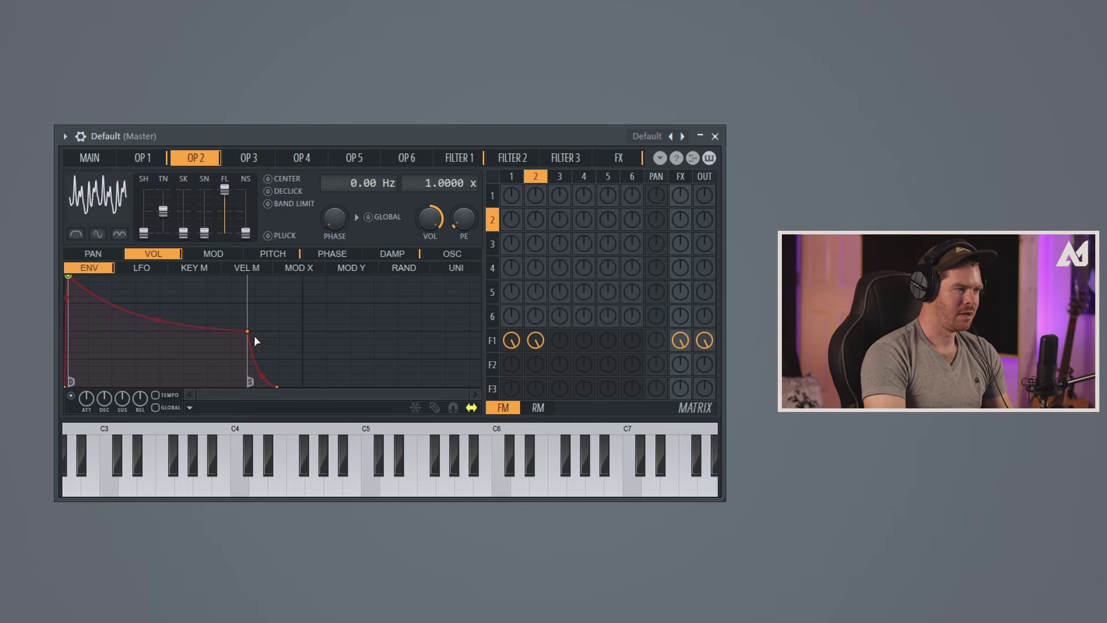
pyautogui.moveTo(277, 387); pyautogui.dragTo(302, 393)
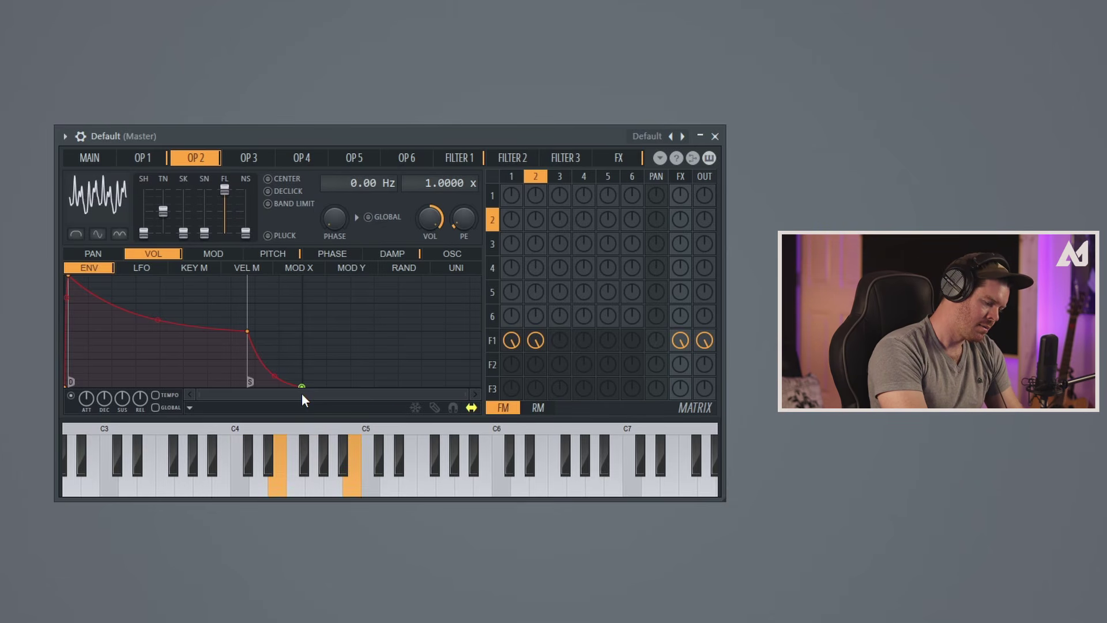
# Step: Bend the release curves of operator 2's and operator 1's volume envelopes downward for a steeper initial fall
pyautogui.moveTo(274, 376); pyautogui.dragTo(275, 382)
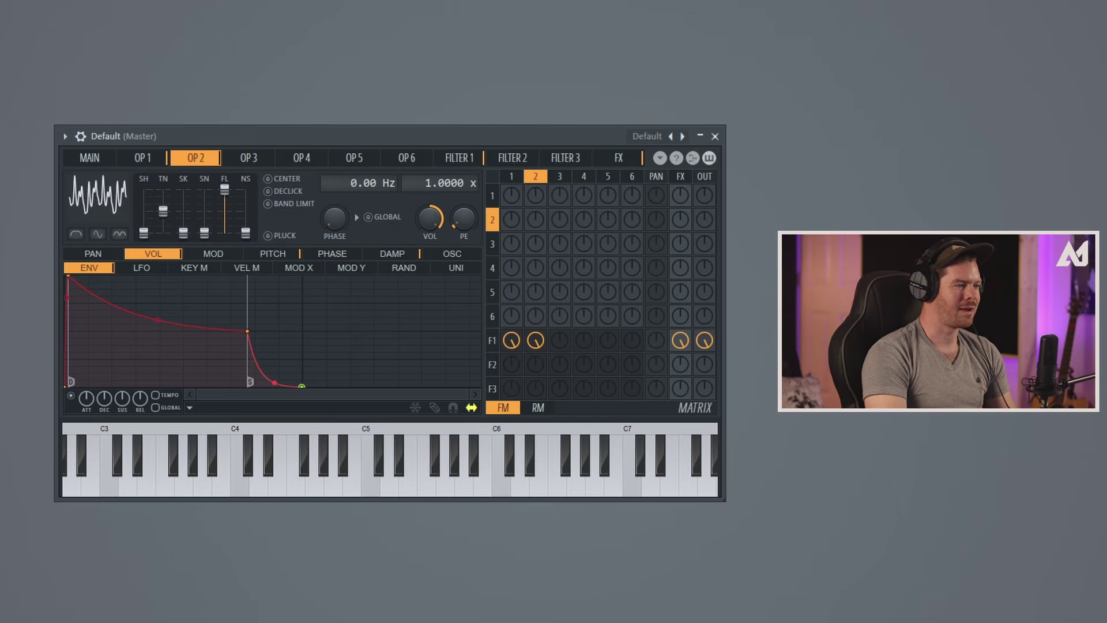
pyautogui.click(148, 161)
pyautogui.moveTo(311, 376); pyautogui.dragTo(311, 382)
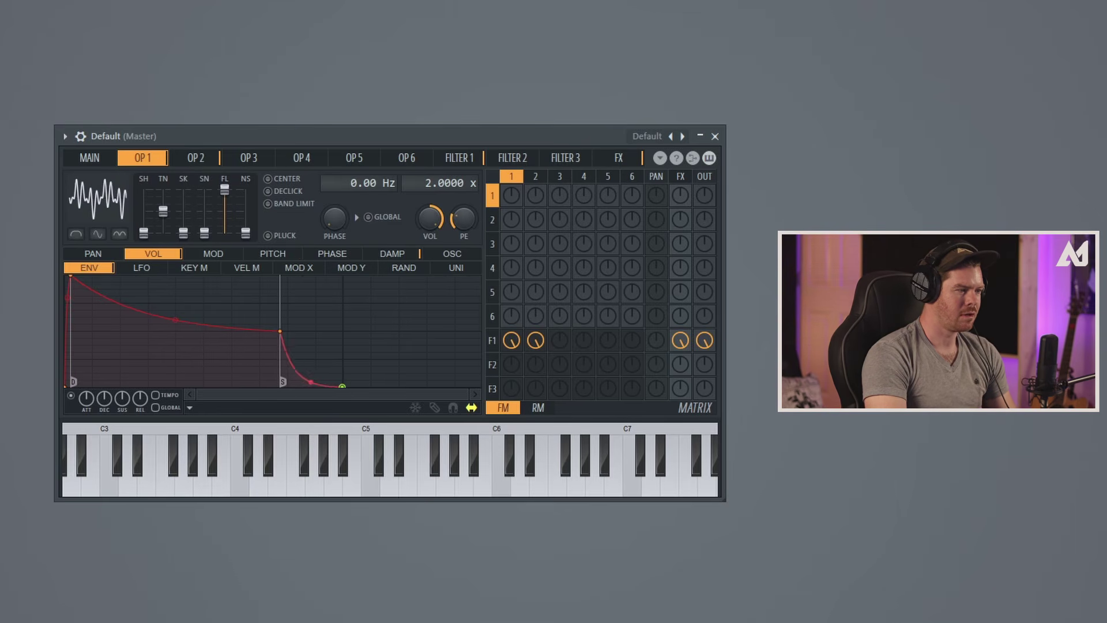